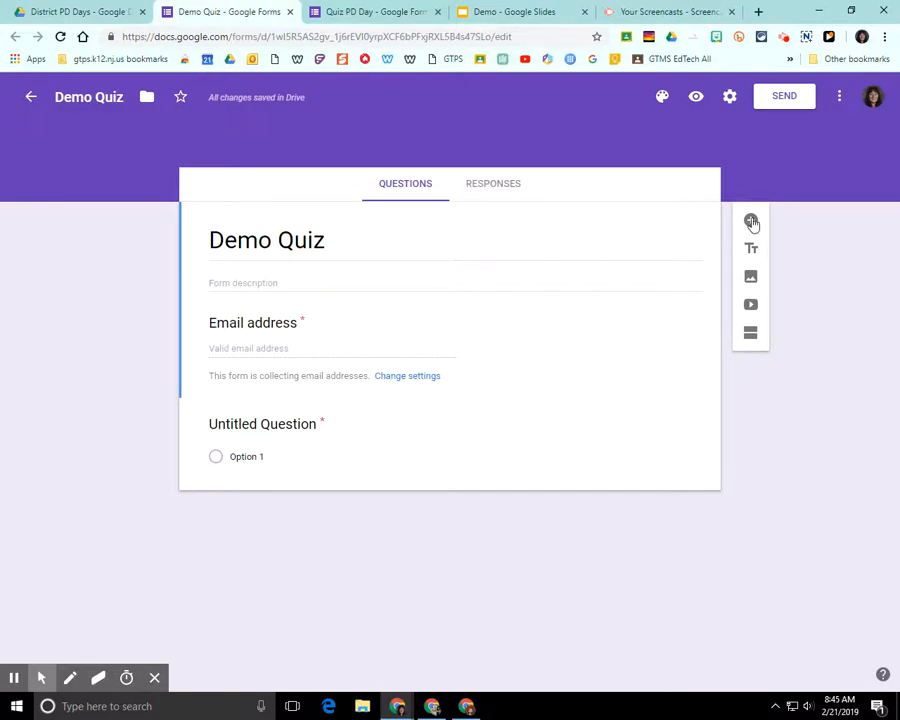
Add a required question reading "What is your name?" directly below the email address field.
left_click(751, 222)
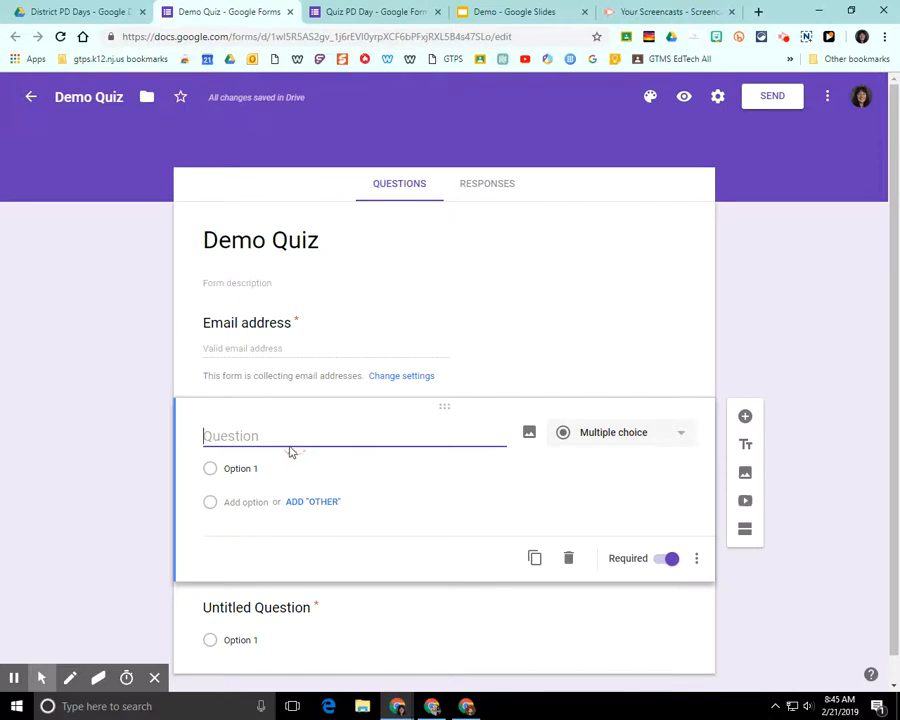
type("What is yo")
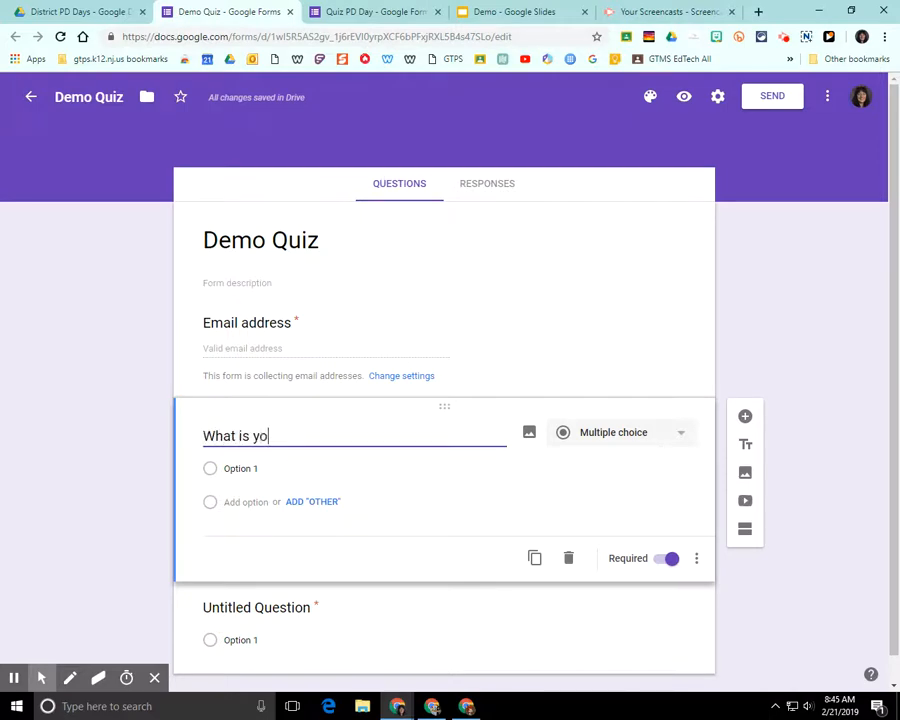
type("ur name")
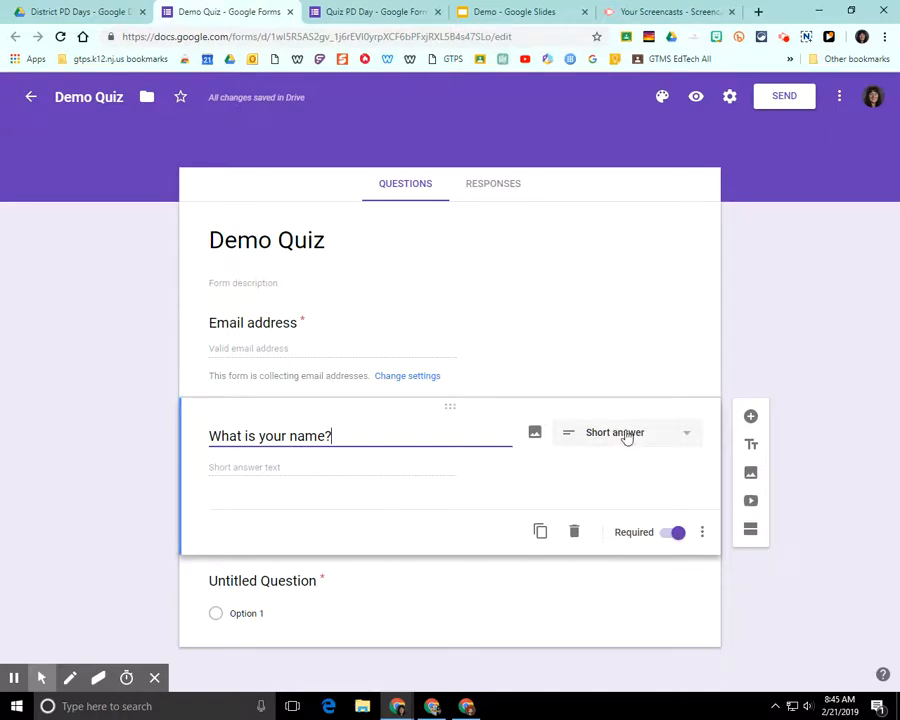
Switch the name question's type to Paragraph, then Multiple choice, and back to Short answer.
left_click(622, 436)
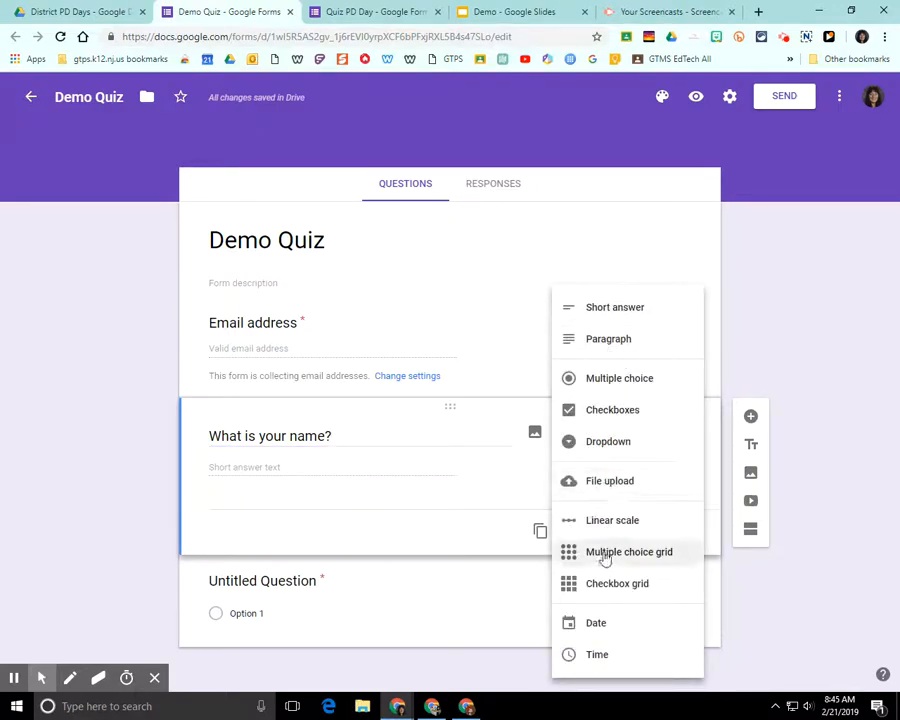
left_click(605, 341)
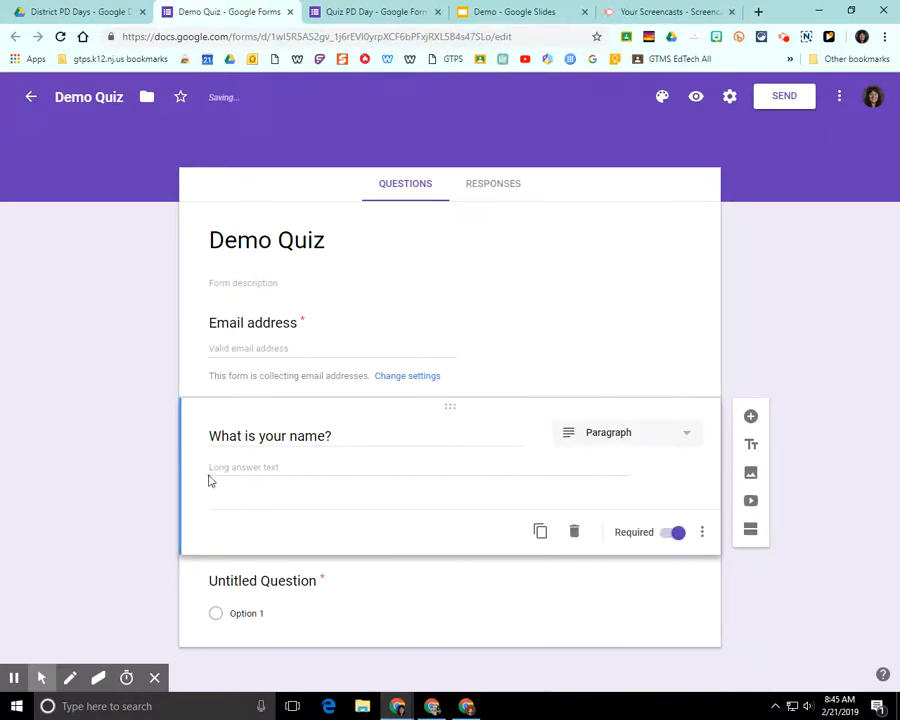
left_click(668, 433)
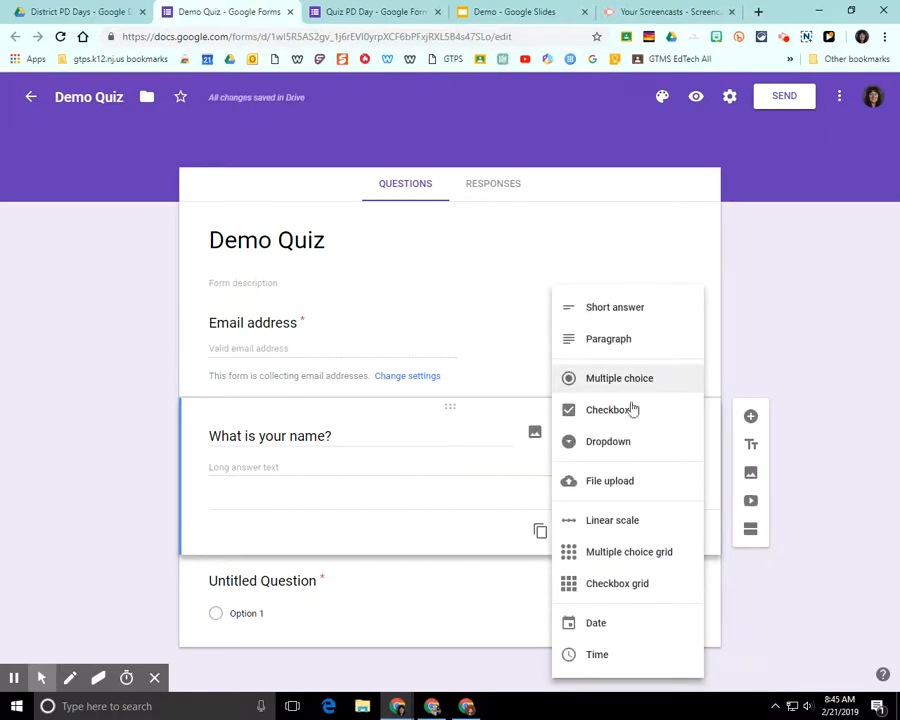
left_click(622, 384)
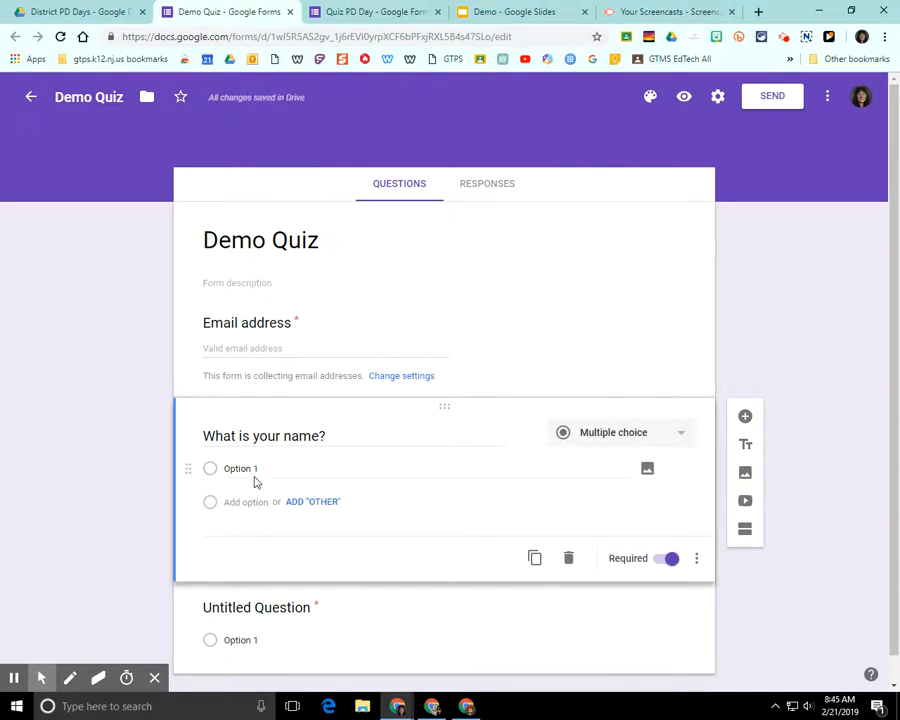
left_click(647, 438)
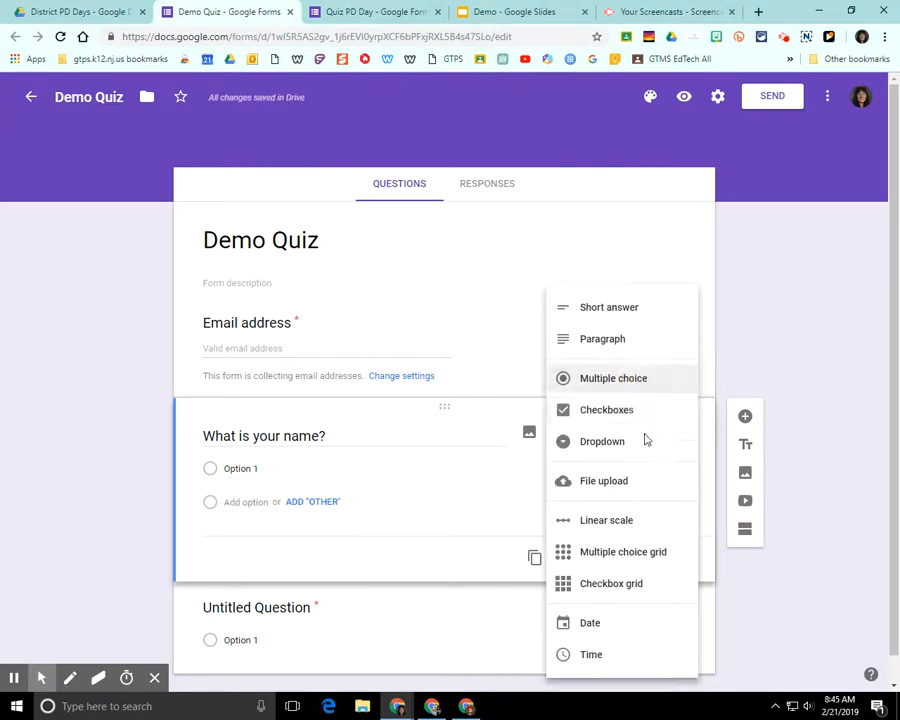
left_click(608, 304)
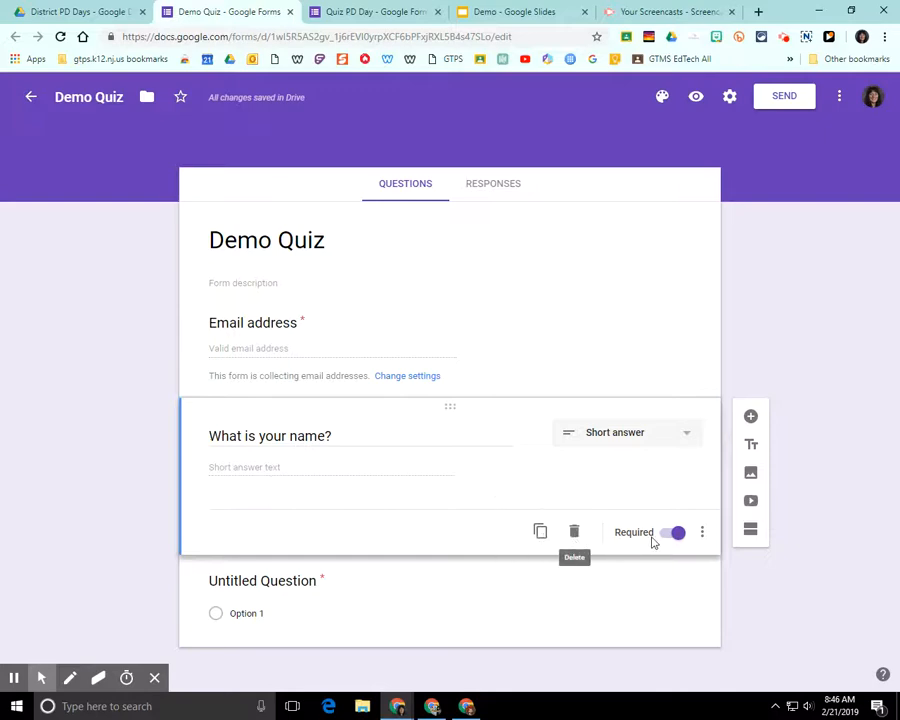
Duplicate the name question and delete the copy.
left_click(540, 531)
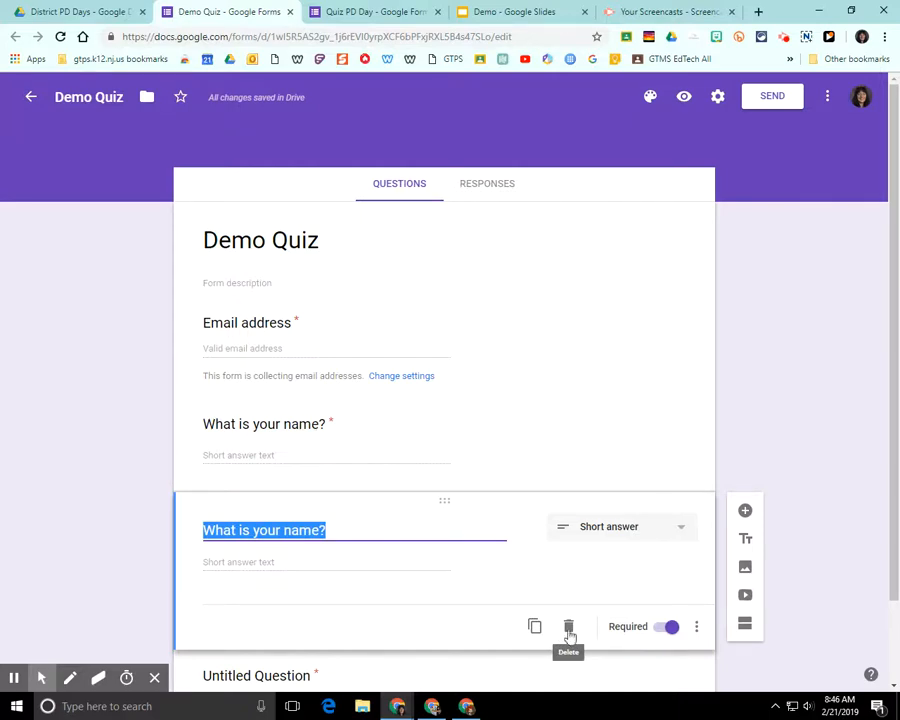
left_click(569, 627)
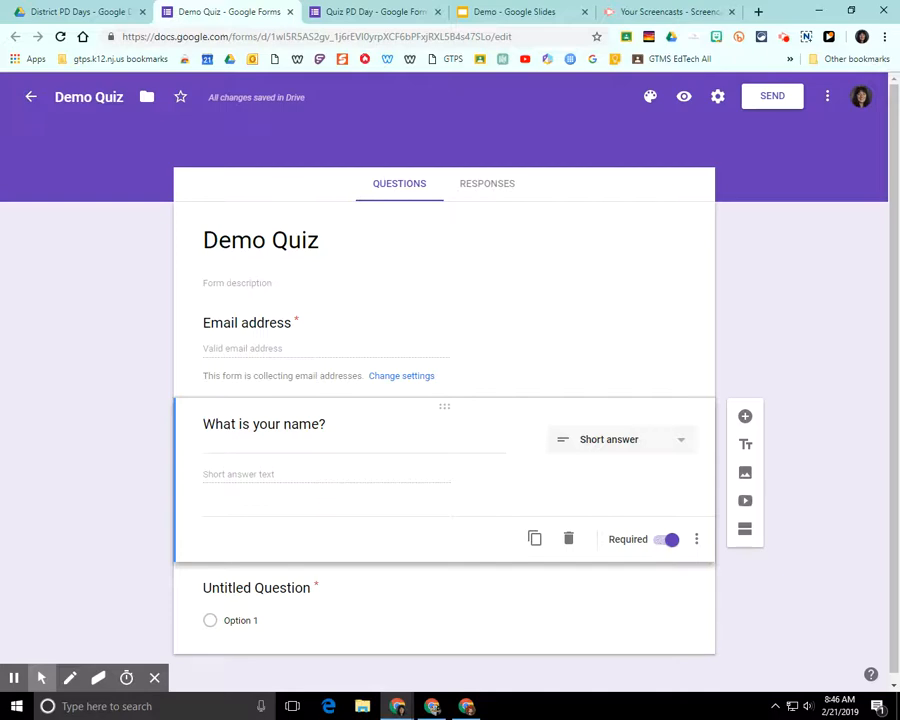
Show a description on the name question and enter "Be sure you include your full name.".
left_click(696, 541)
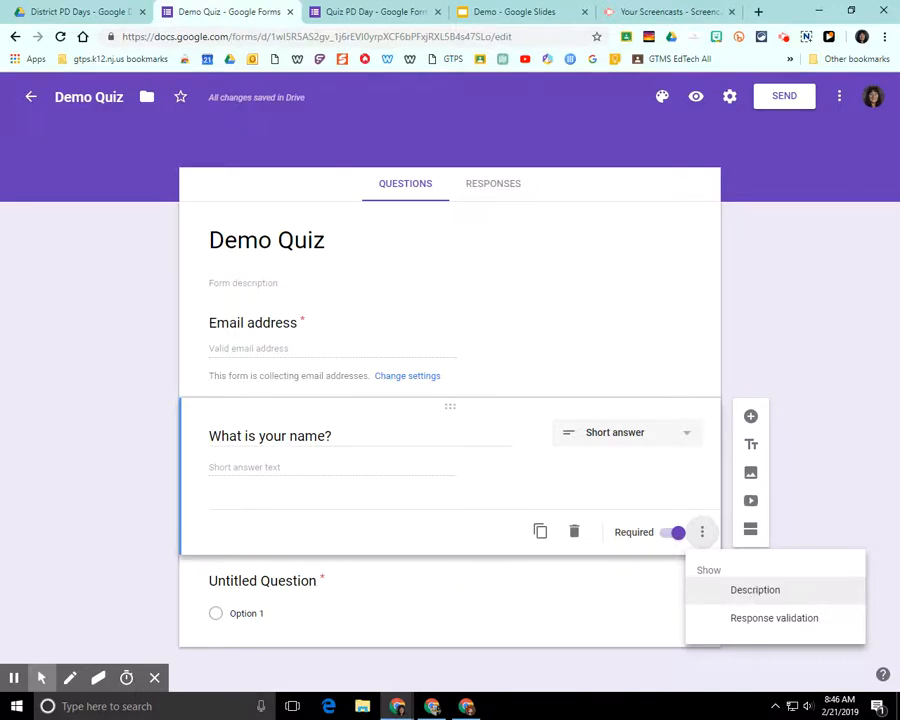
left_click(755, 590)
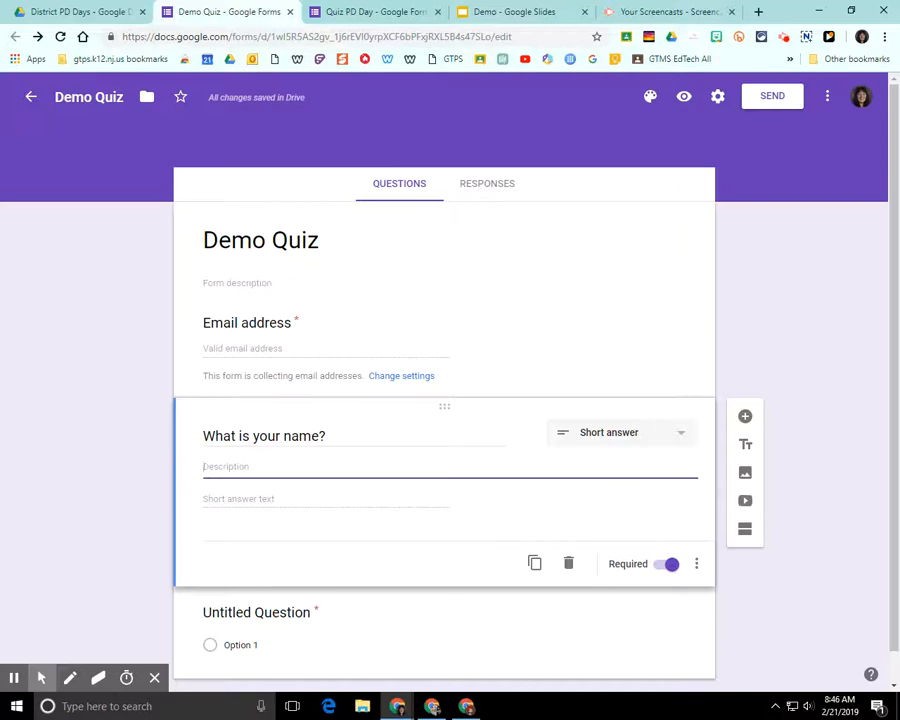
type("Be sure you include your fu")
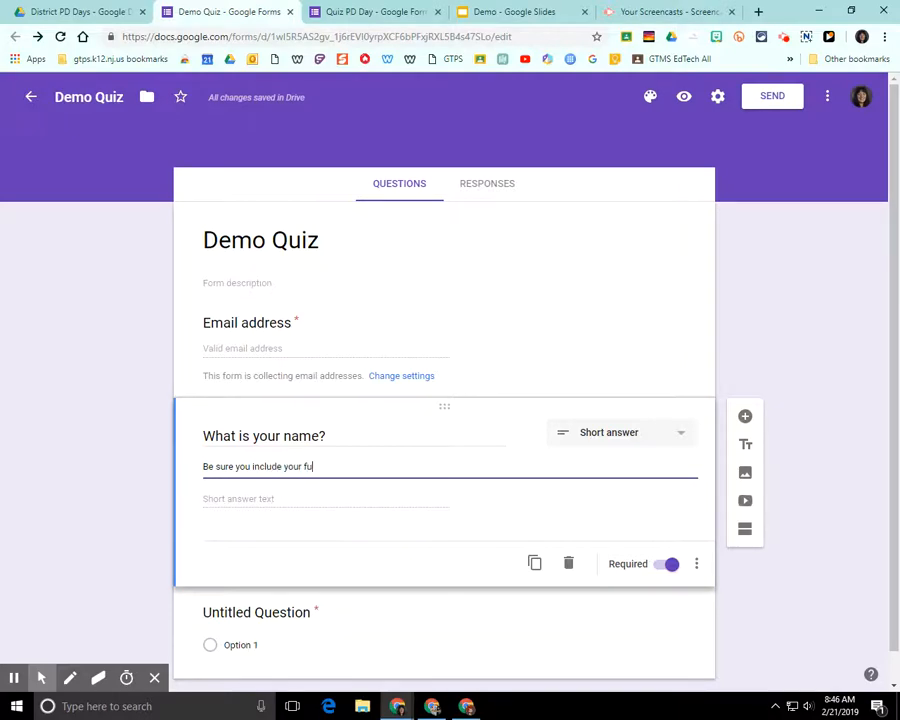
type("ll name.")
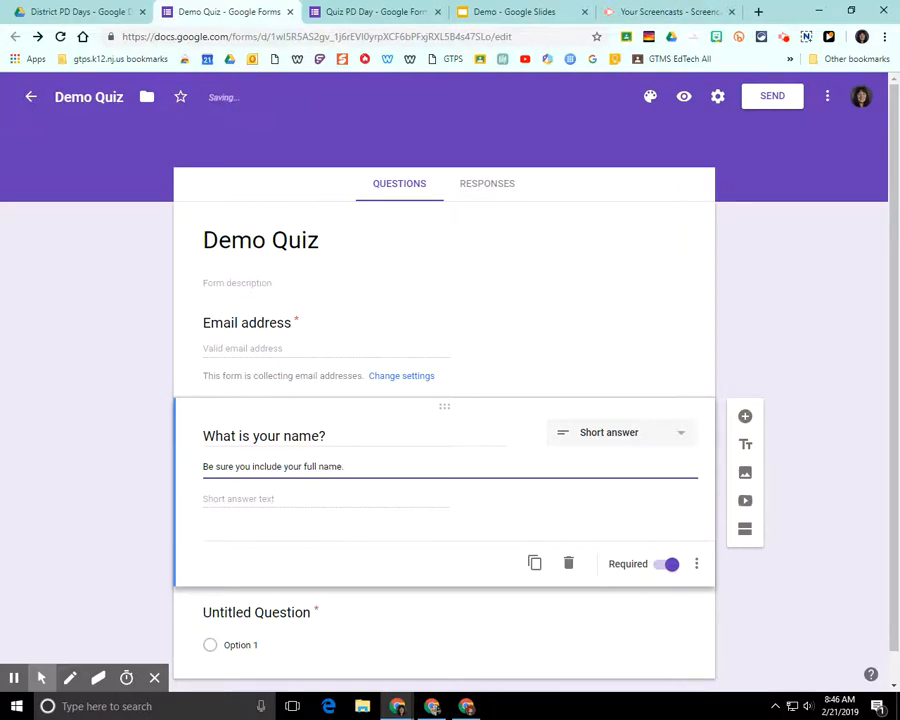
left_click(697, 564)
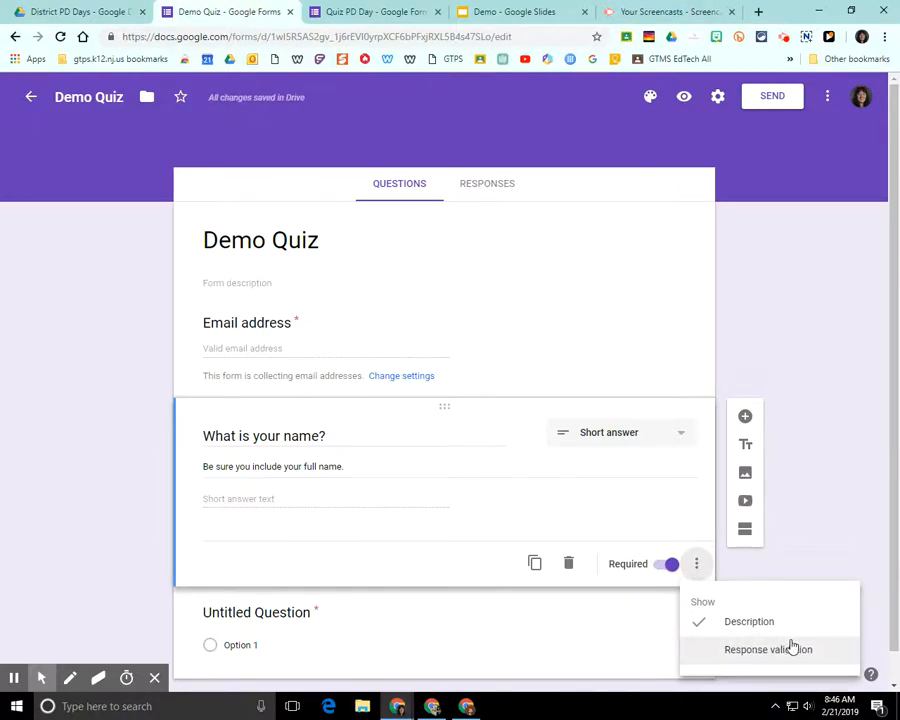
left_click(785, 540)
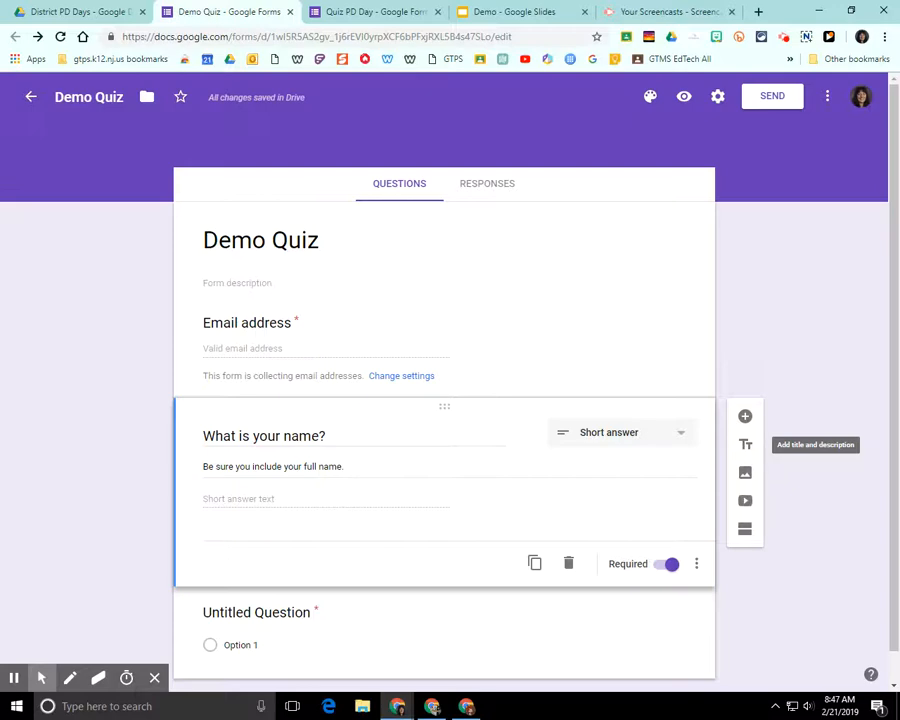
Add a title and description block titled "Introduction" and move it above the name question.
left_click(745, 444)
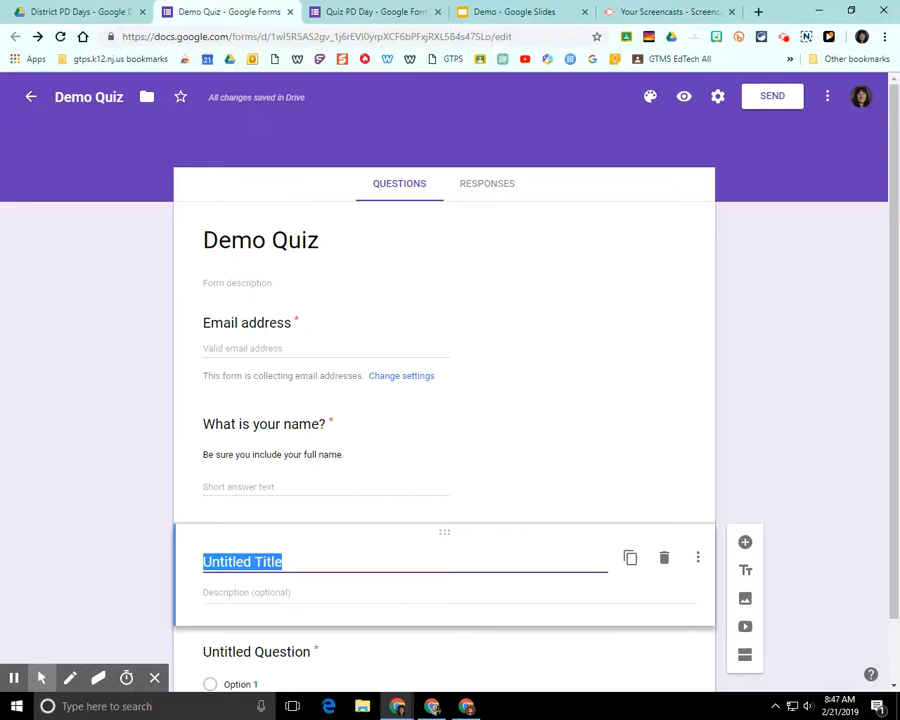
type("Introdu")
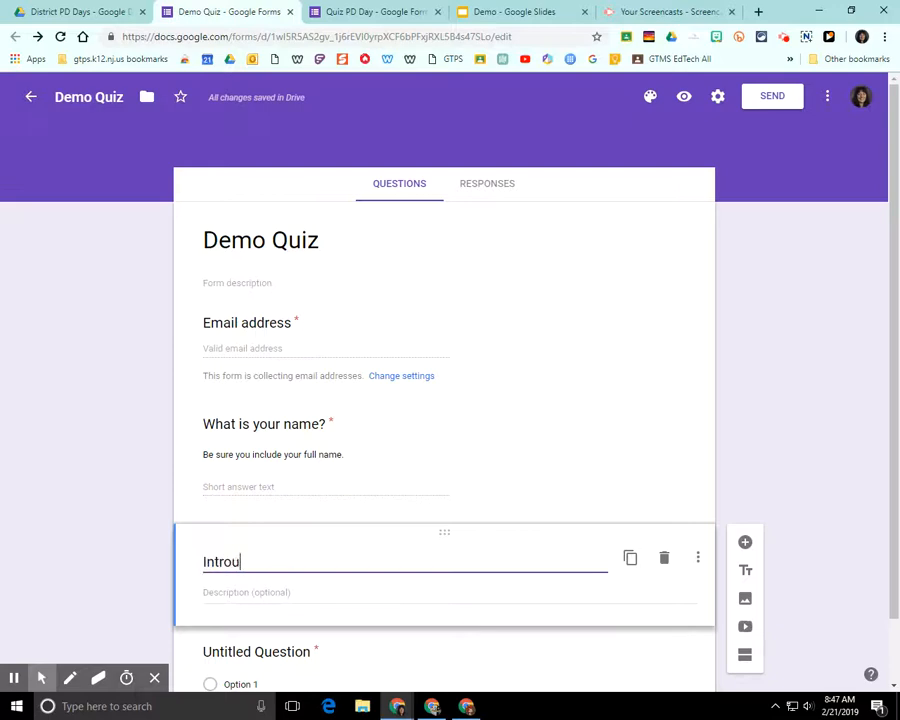
key("BackSpace")
type("duction")
left_click_drag(447, 535, 443, 406)
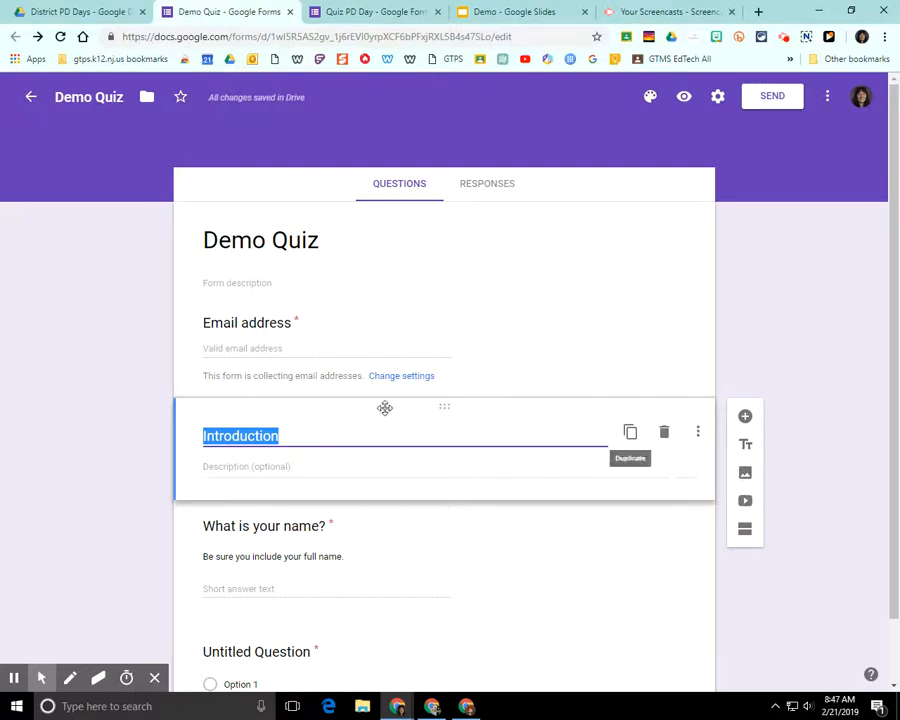
mouse_move(450, 406)
left_mouse_down()
mouse_move(450, 537)
mouse_move(436, 380)
mouse_move(436, 392)
left_mouse_up()
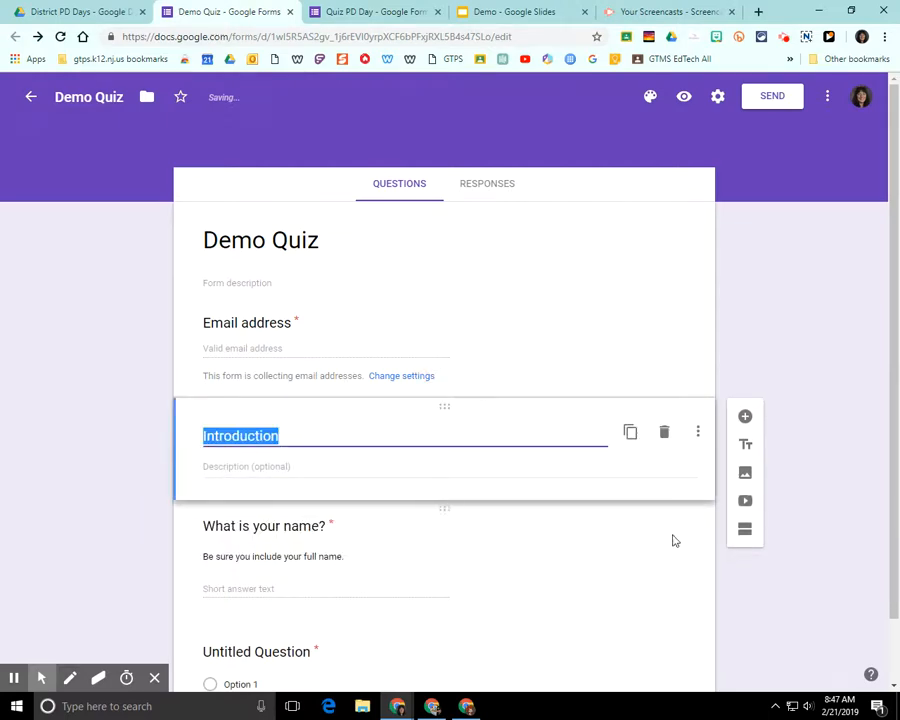
Start inserting an image below the name question and search Google images for "new jersey outline map".
scroll(822, 480, "down", 1)
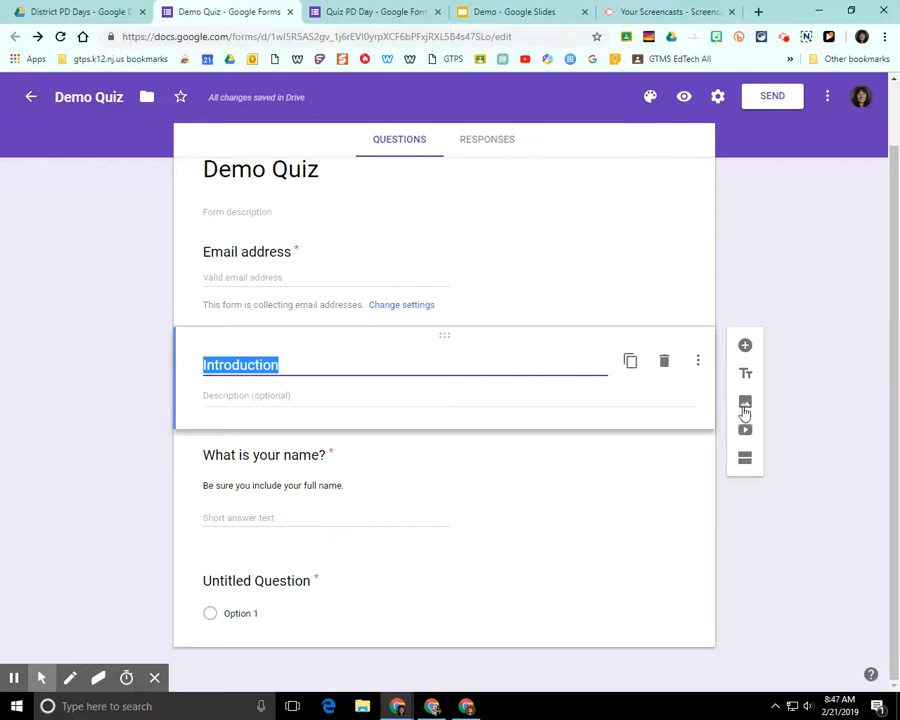
left_click(494, 510)
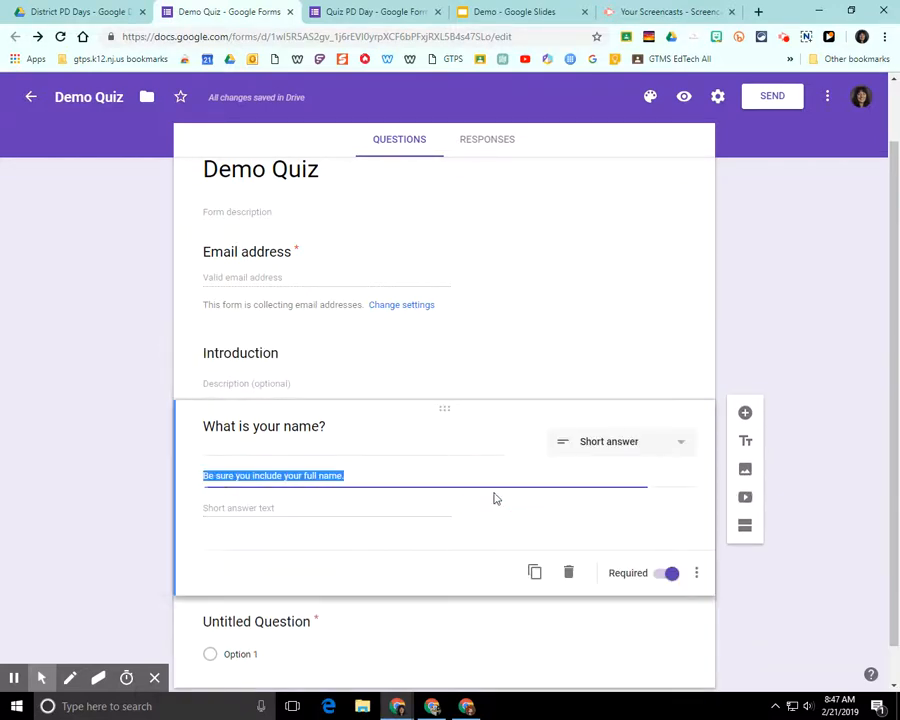
left_click(746, 478)
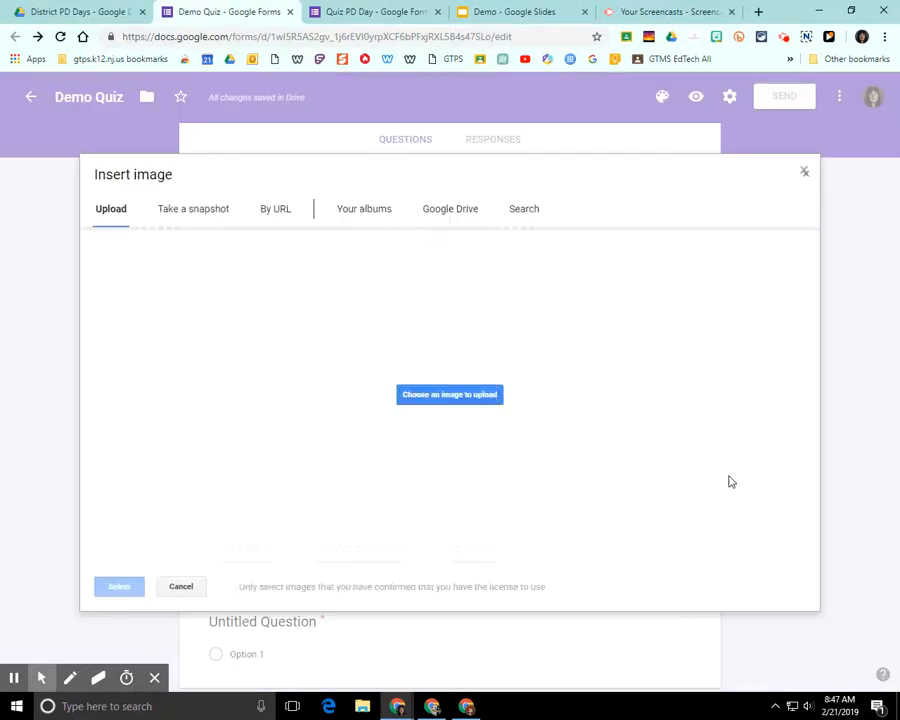
left_click(528, 209)
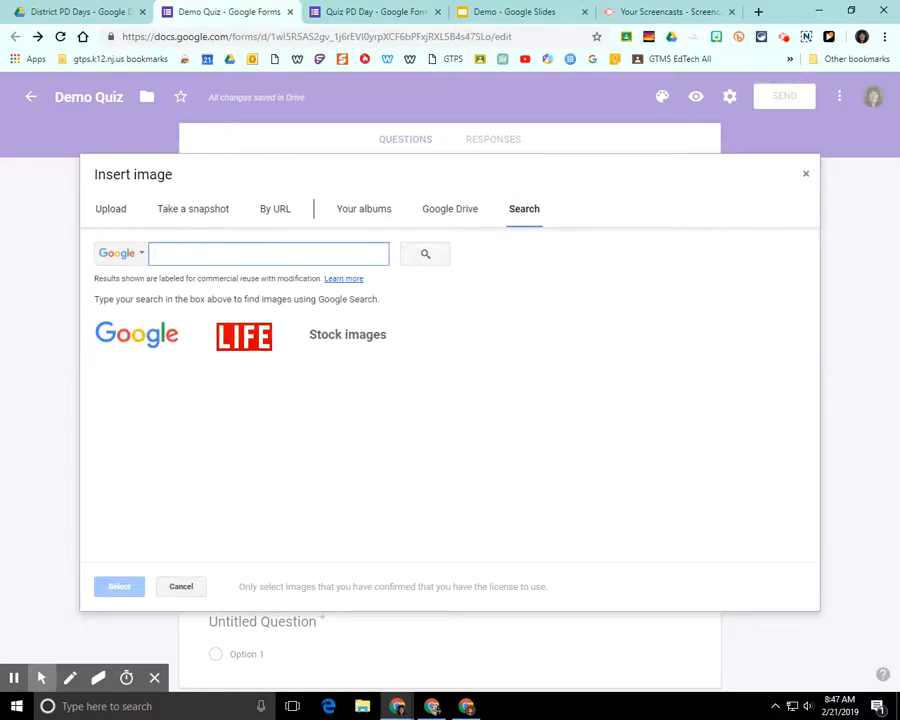
type("new jersey ou")
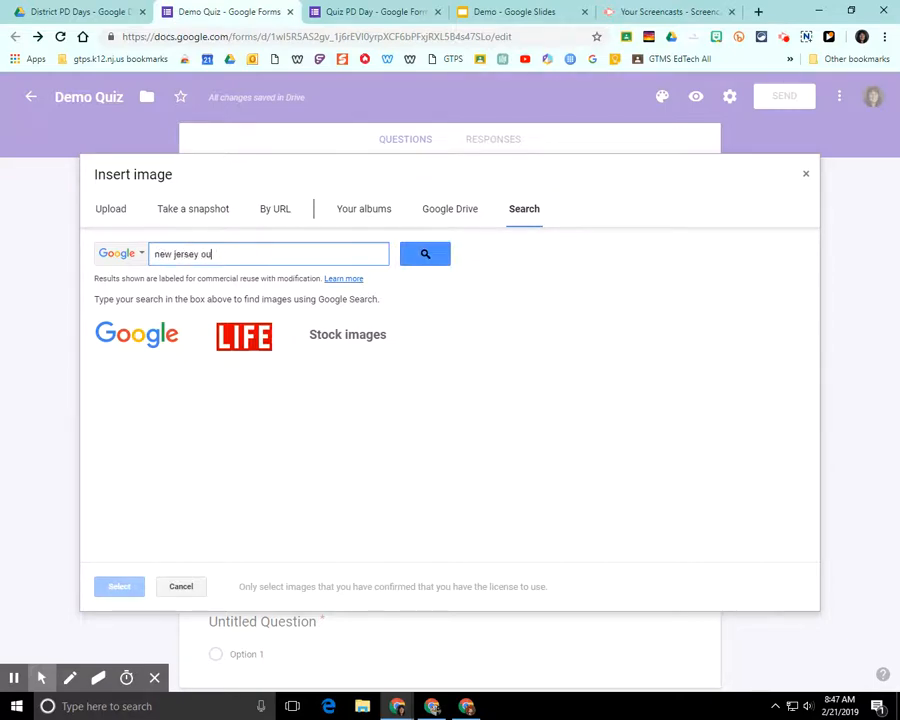
type("tline map")
key("Return")
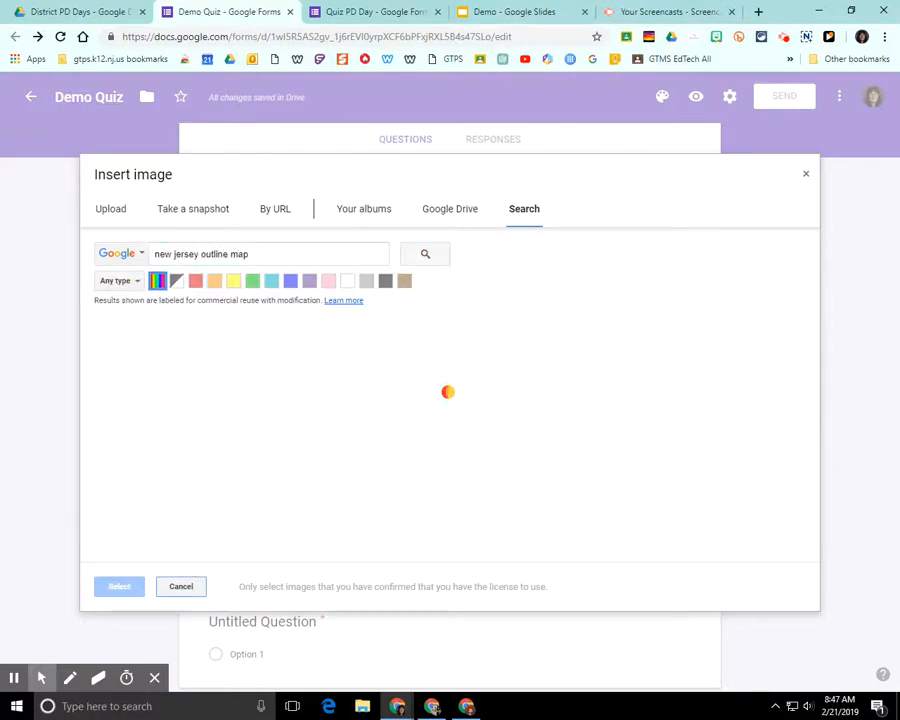
Try to insert the first New Jersey outline map from the image search results.
left_click(127, 388)
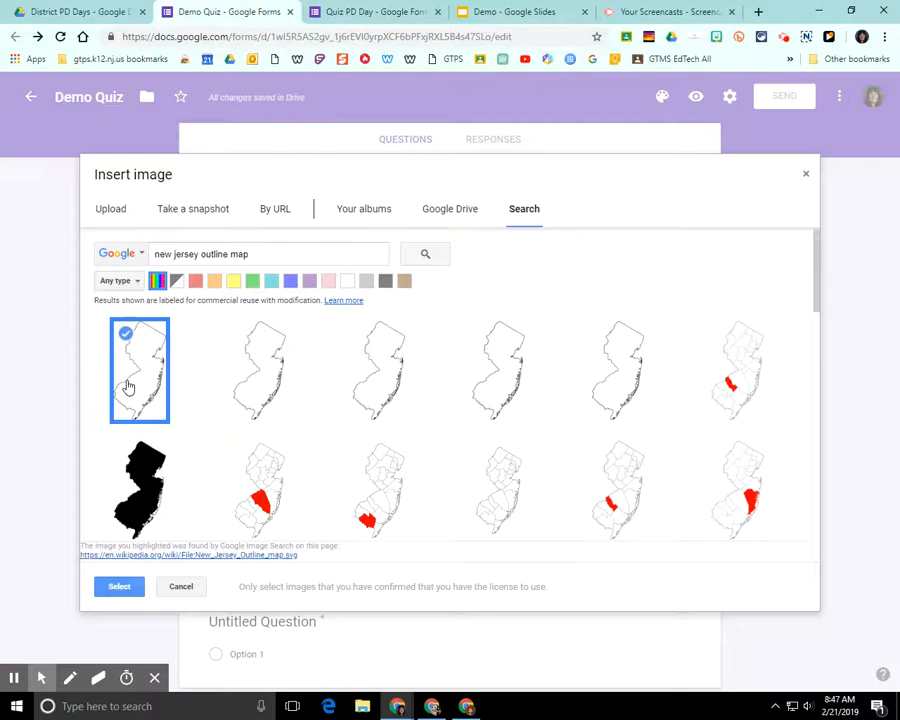
left_click(122, 586)
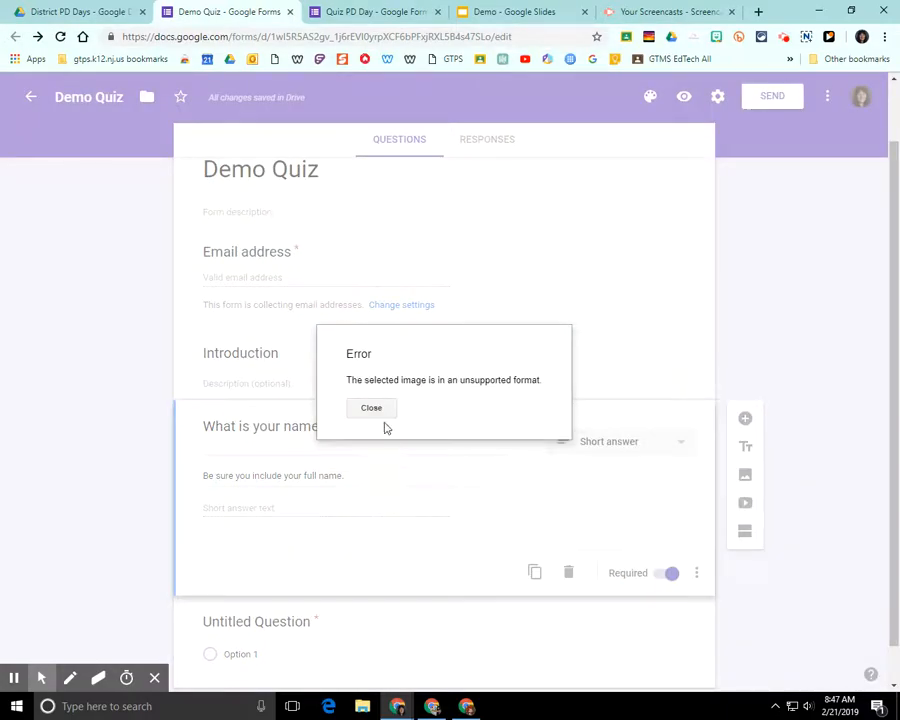
left_click(380, 409)
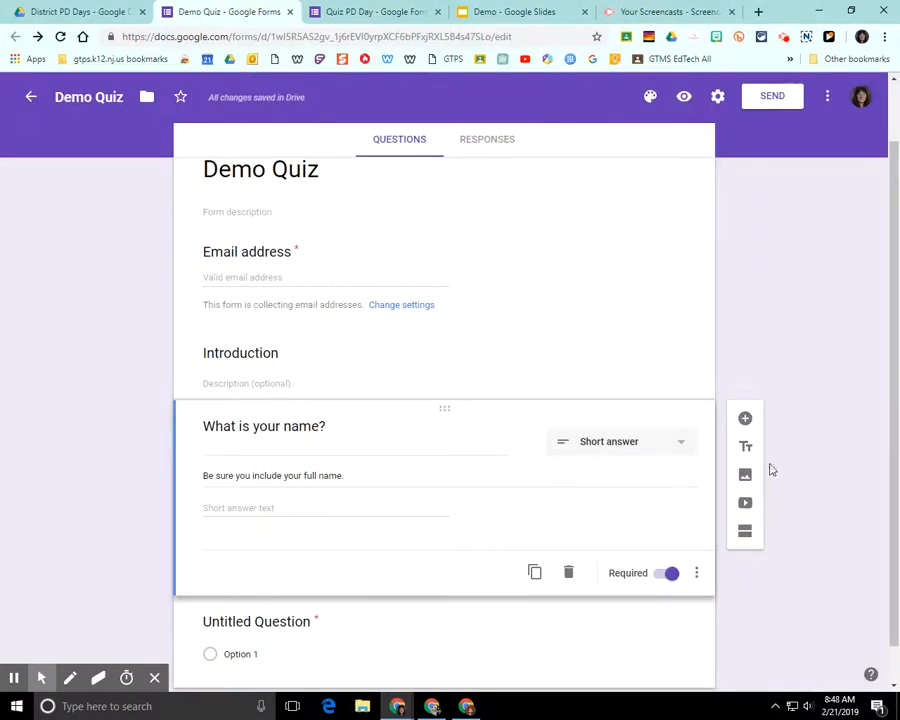
Insert the second New Jersey outline map from the image search results below the name question.
left_click(743, 476)
left_click(270, 366)
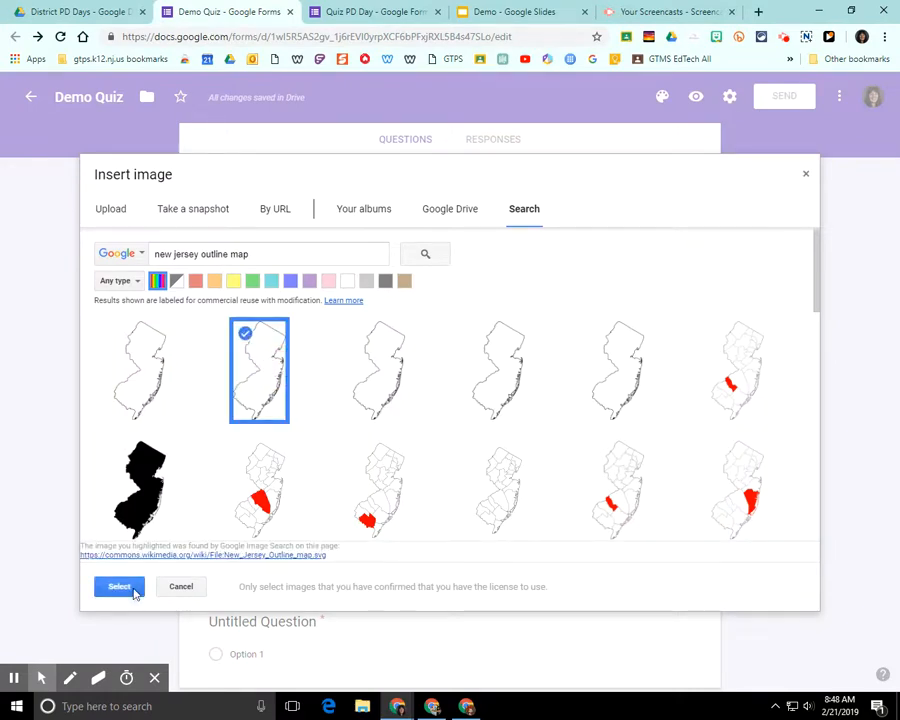
left_click(122, 587)
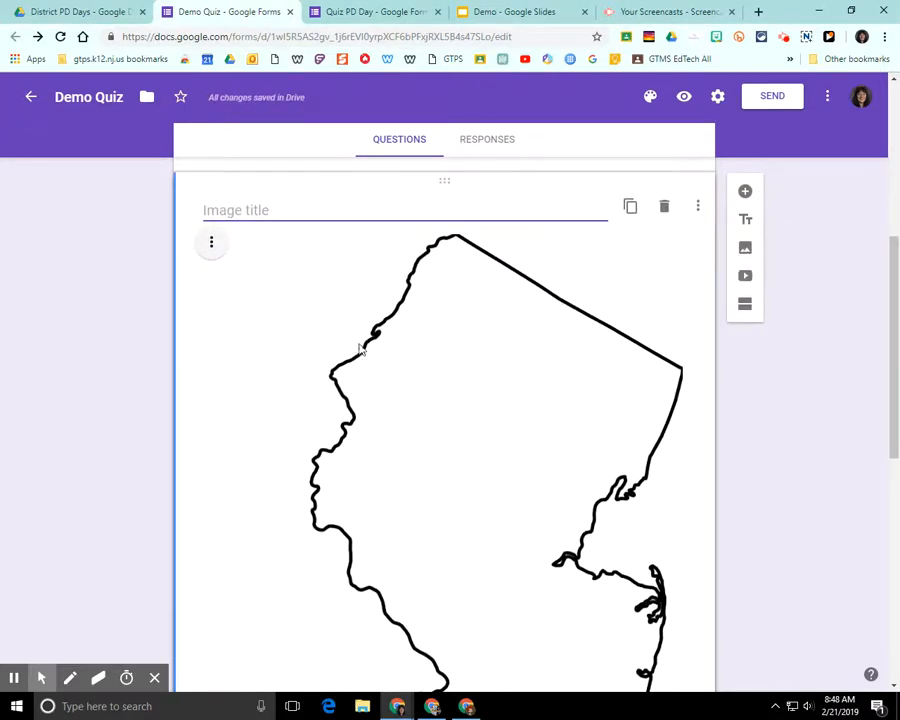
Shrink the New Jersey map image proportionally to about 40% of its inserted width.
left_click(426, 337)
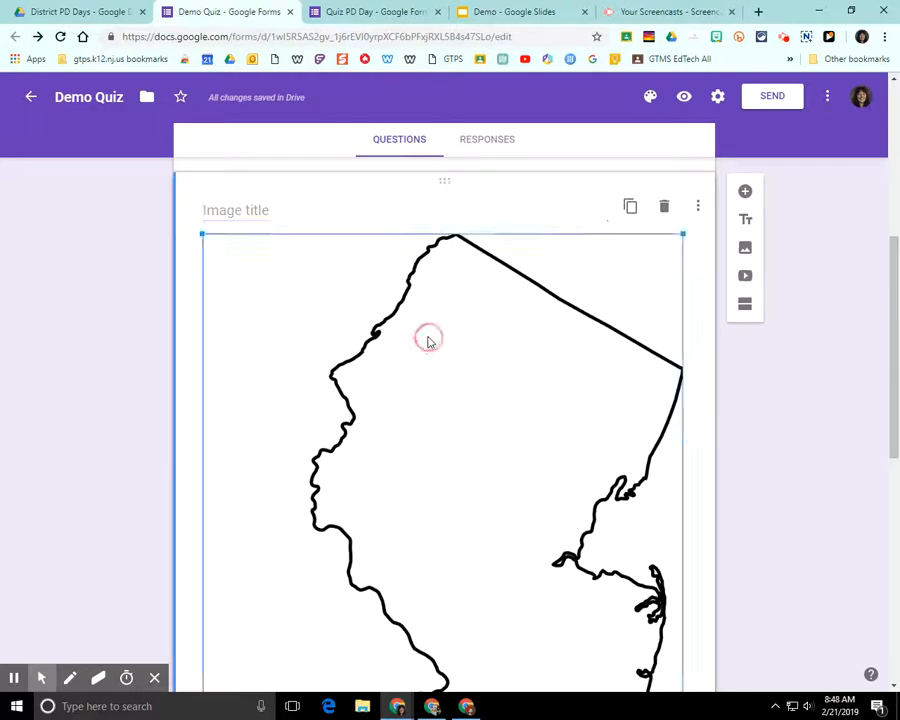
scroll(490, 450, "down", 3)
scroll(490, 450, "down", 3)
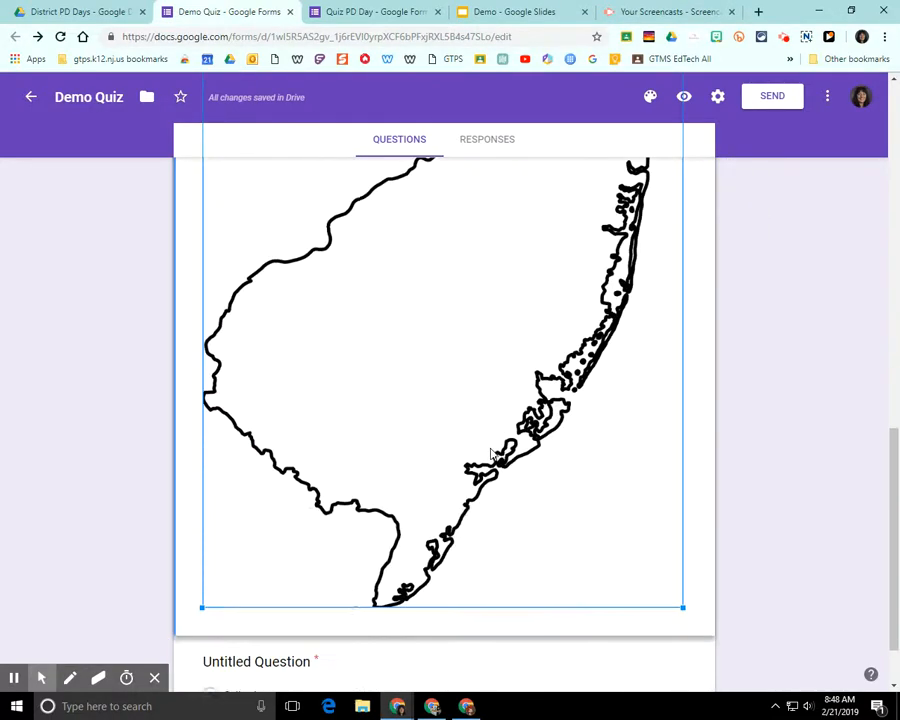
left_click_drag(682, 525, 345, 265)
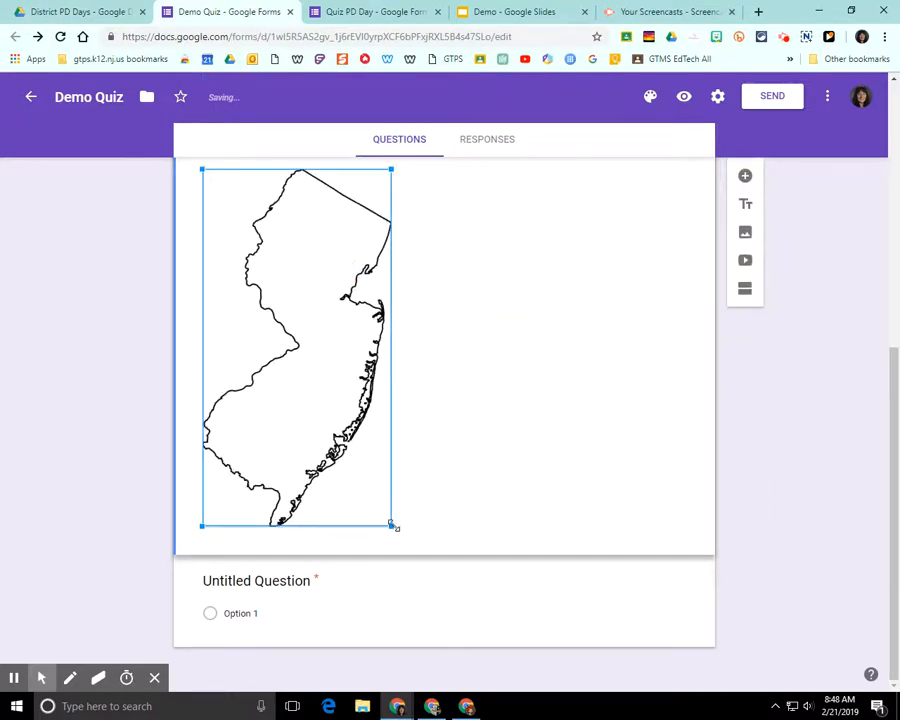
Shrink the New Jersey map proportionally to about 73% of its current width and title the image "Outline of New Jersey".
left_click_drag(393, 525, 335, 420)
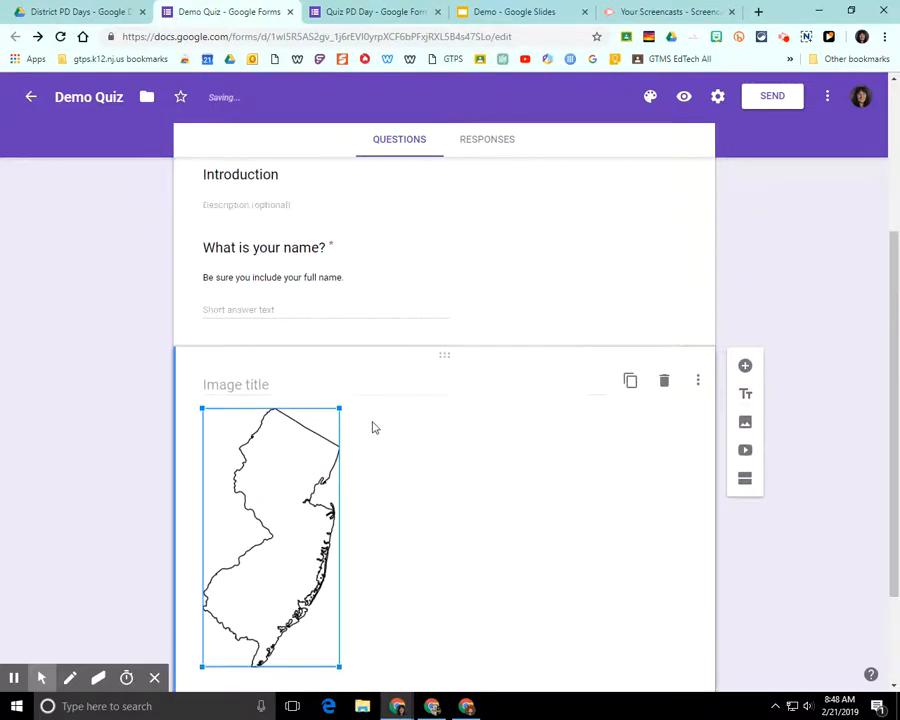
left_click(247, 383)
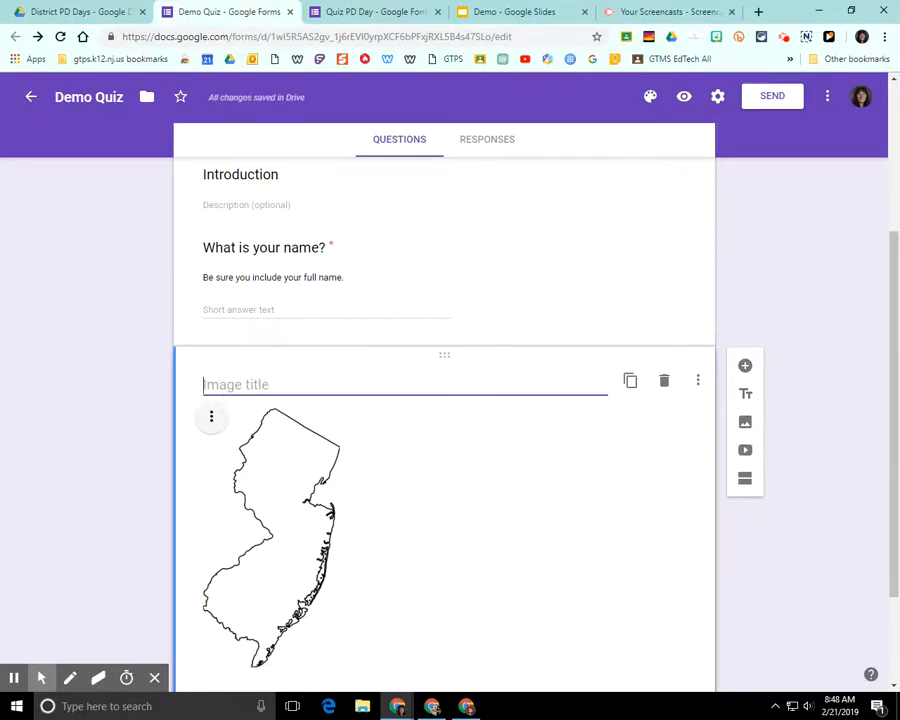
type("Outline of ")
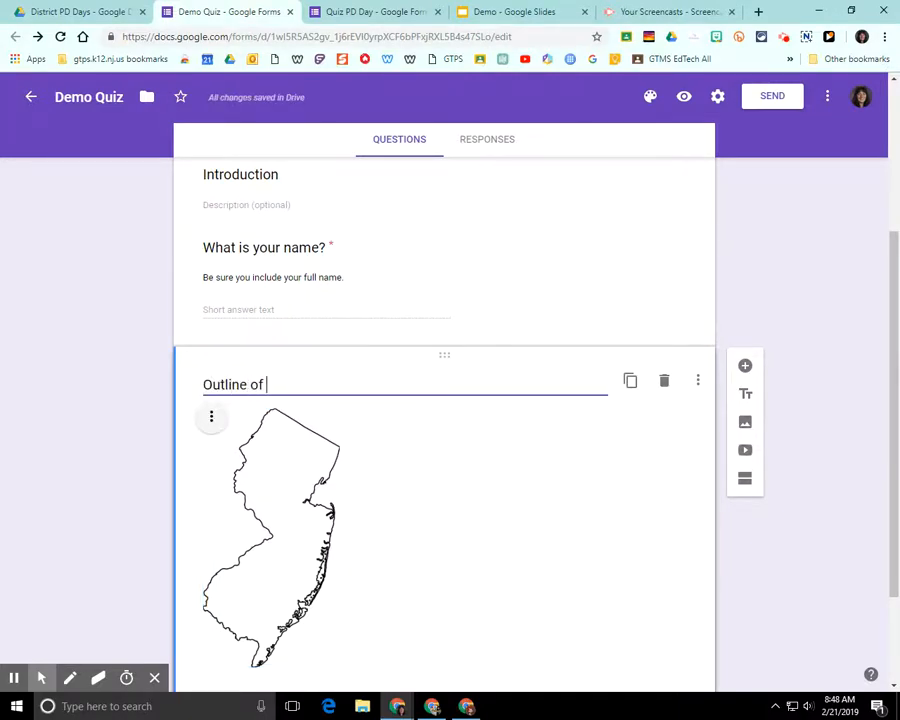
type("New Jser")
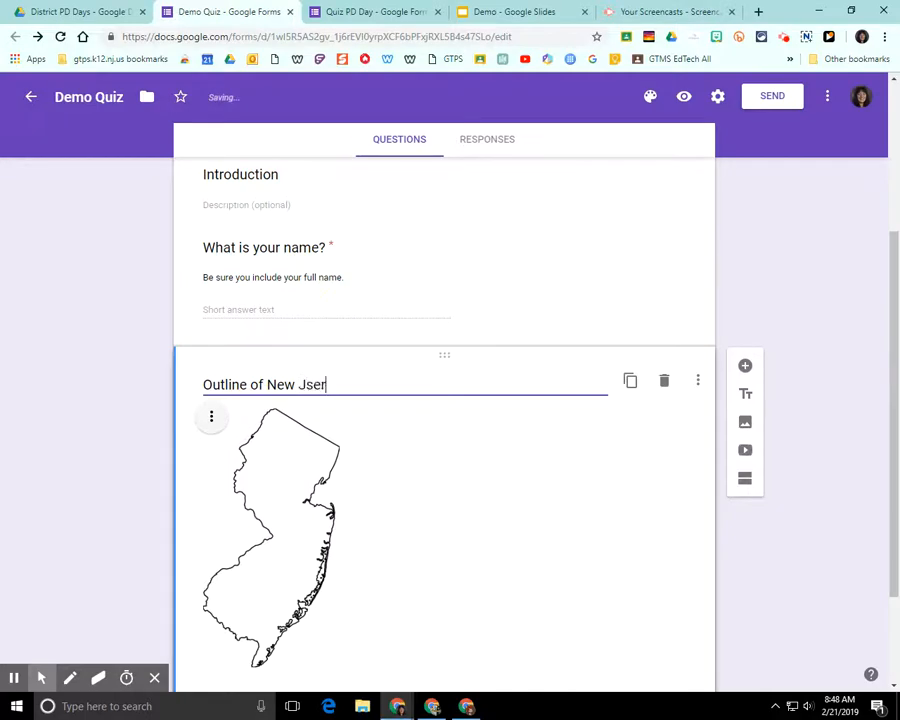
key("BackSpace")
key("BackSpace")
key("BackSpace")
type("ersey")
Center-align the New Jersey map image within its block.
left_click(210, 418)
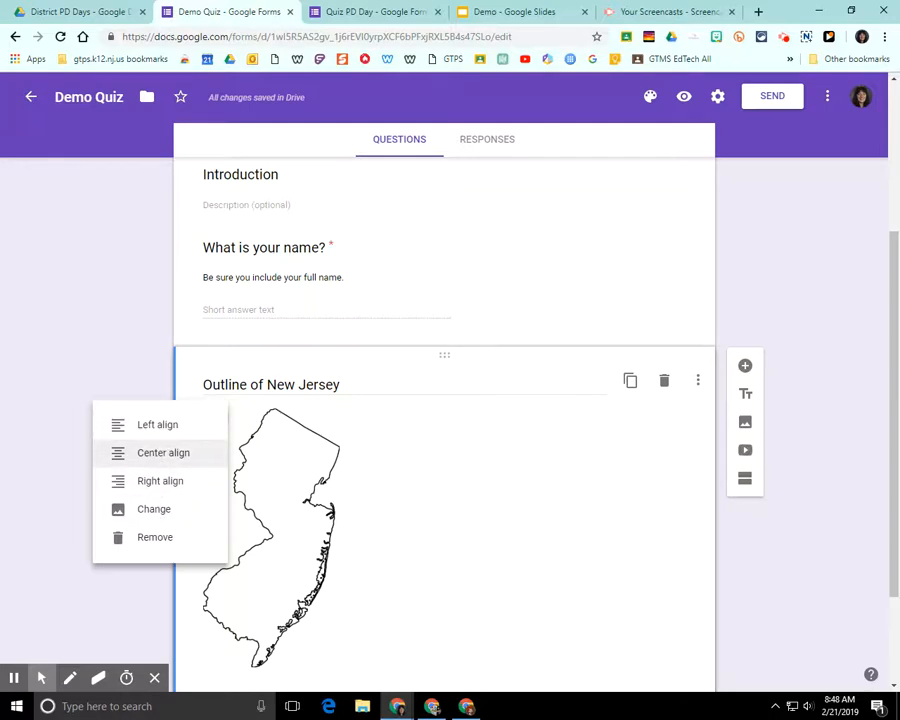
left_click(160, 456)
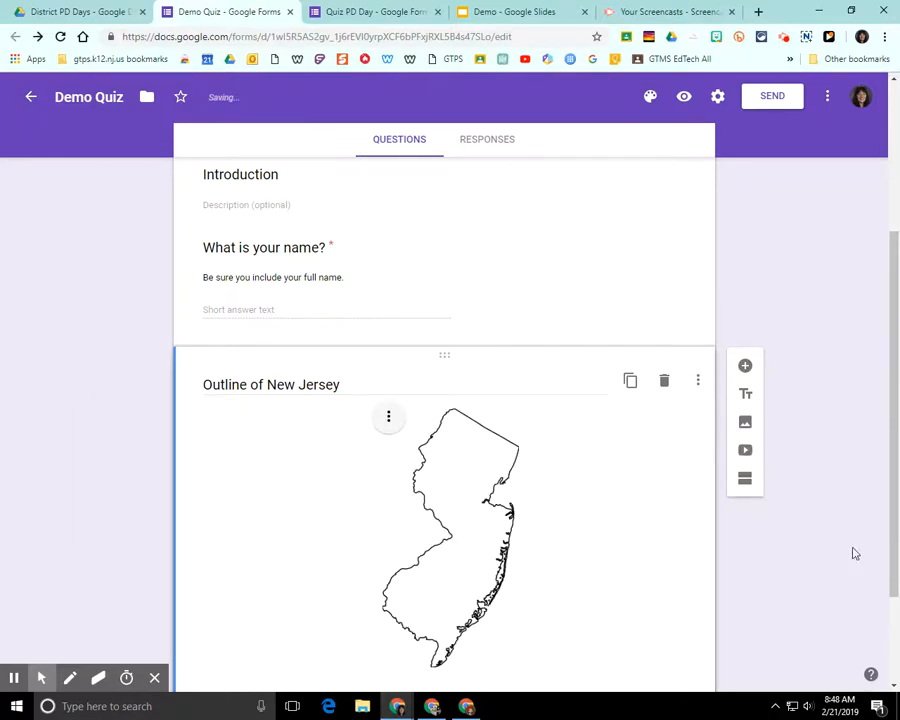
left_click_drag(442, 354, 416, 296)
Insert the YouTube video "The 10 Best Places To Live In New Jersey | For 2018" below the map by searching for "New Jersey".
scroll(444, 482, "down", 3)
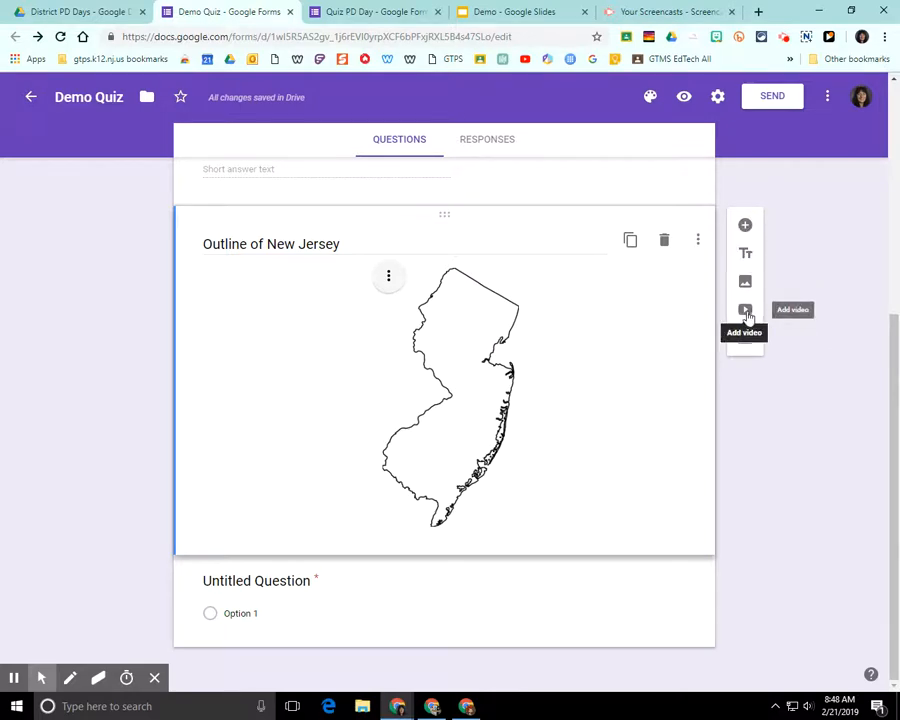
left_click(745, 310)
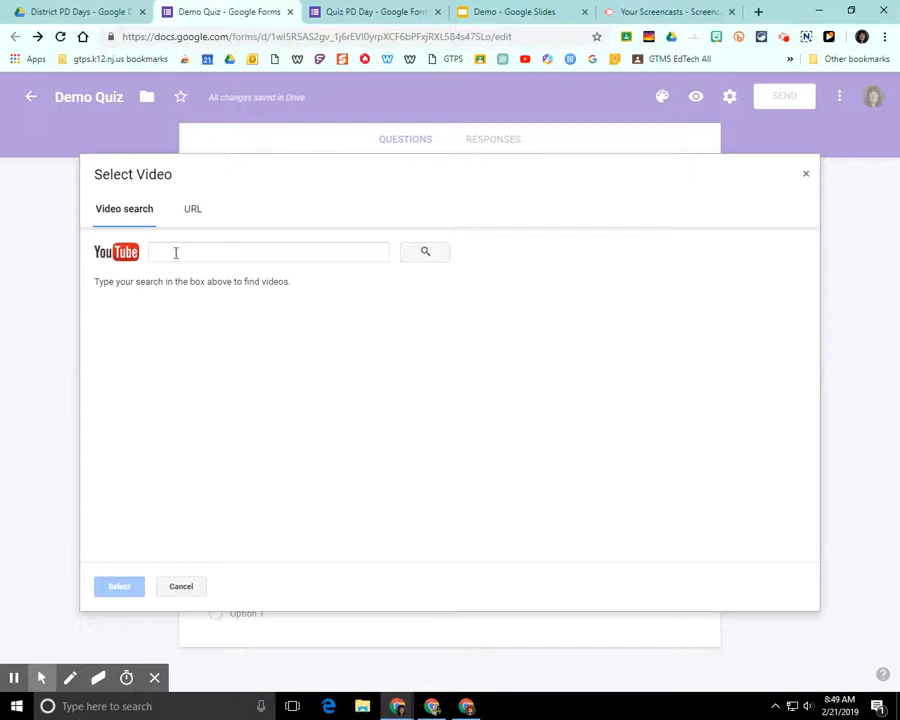
left_click(190, 215)
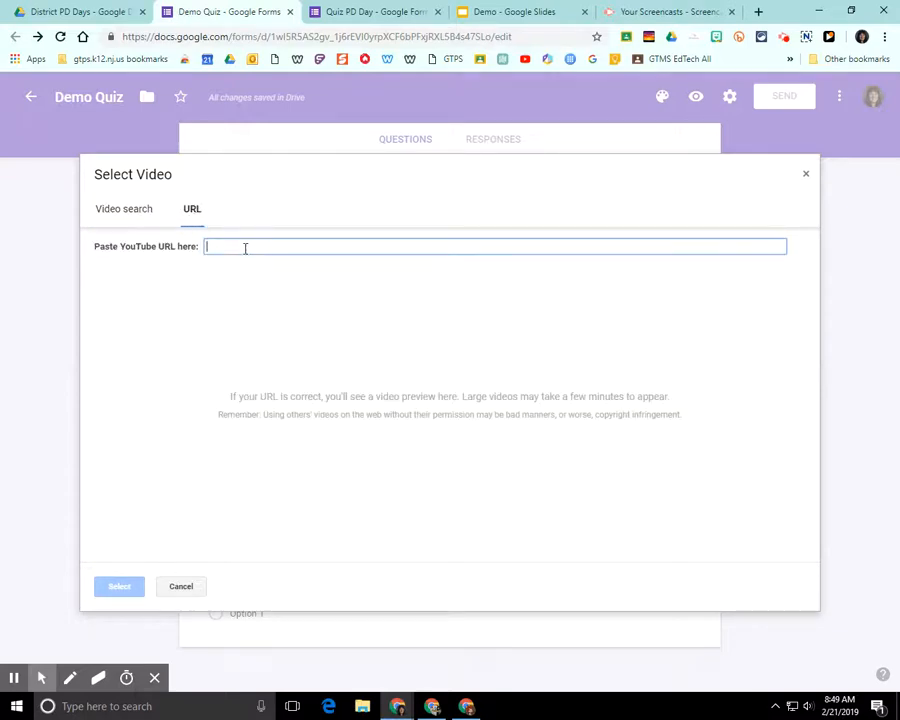
left_click(120, 212)
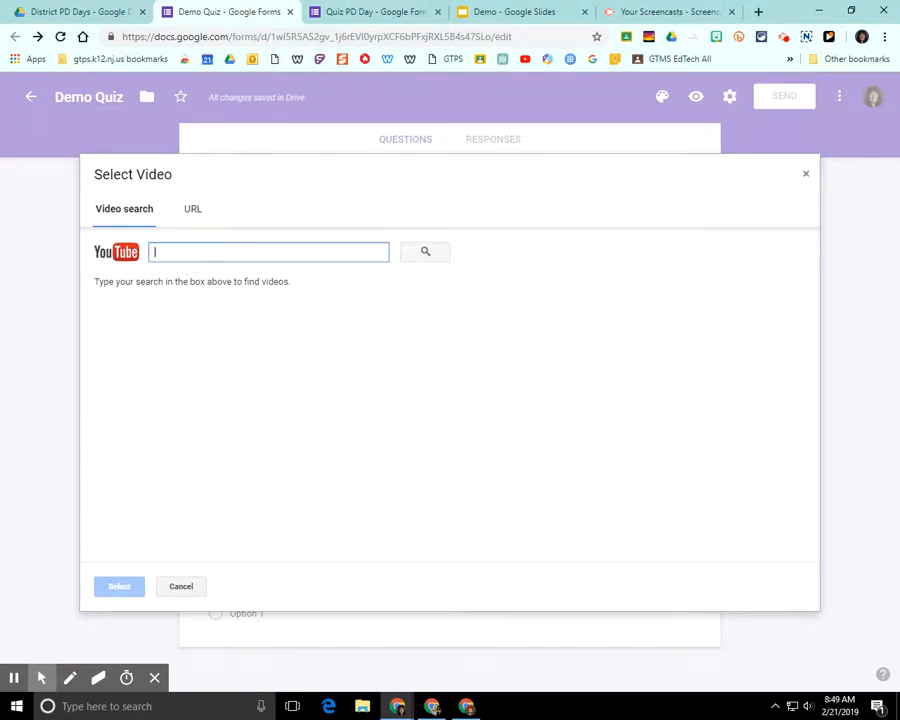
type("New")
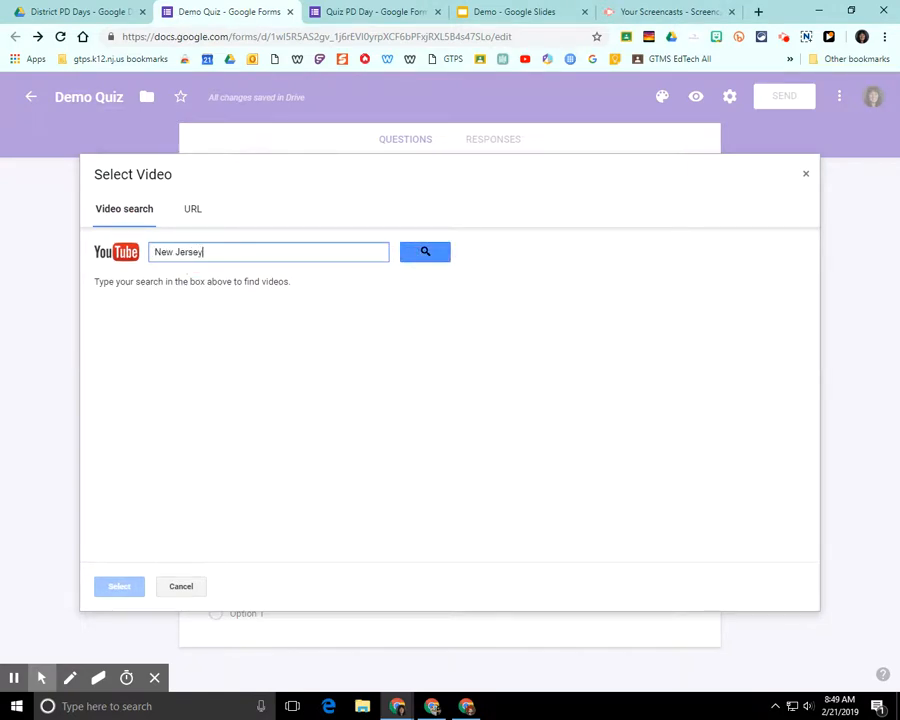
type(" Jersey")
key("Return")
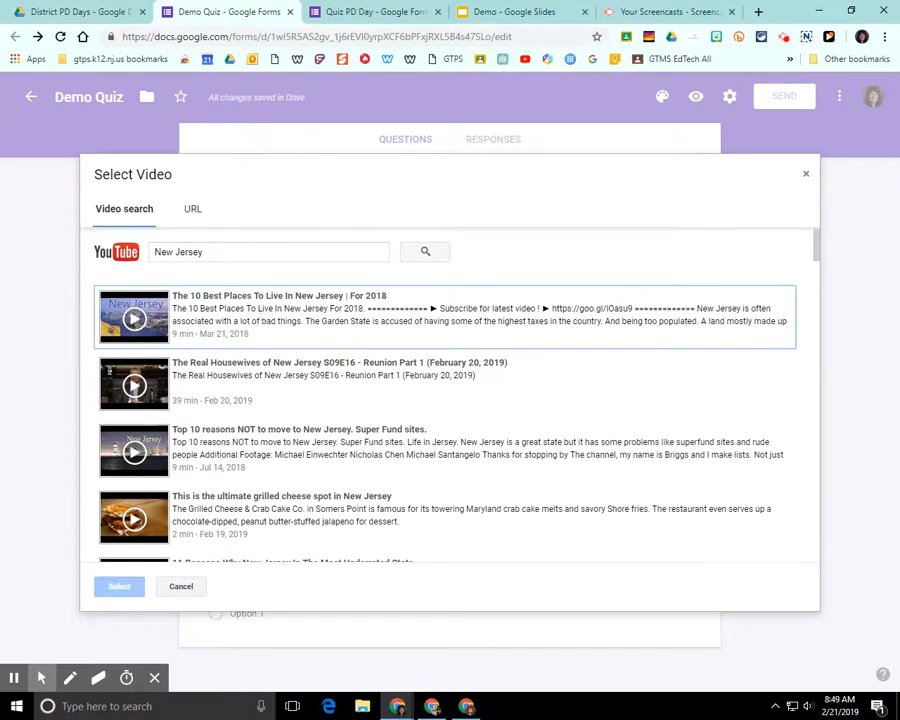
left_click(221, 332)
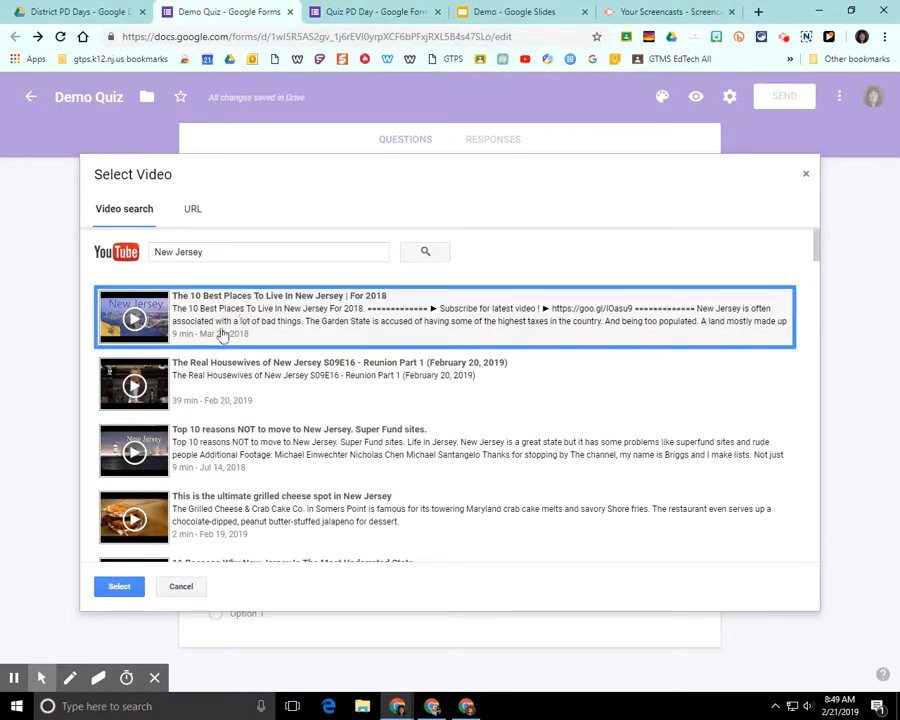
left_click(118, 590)
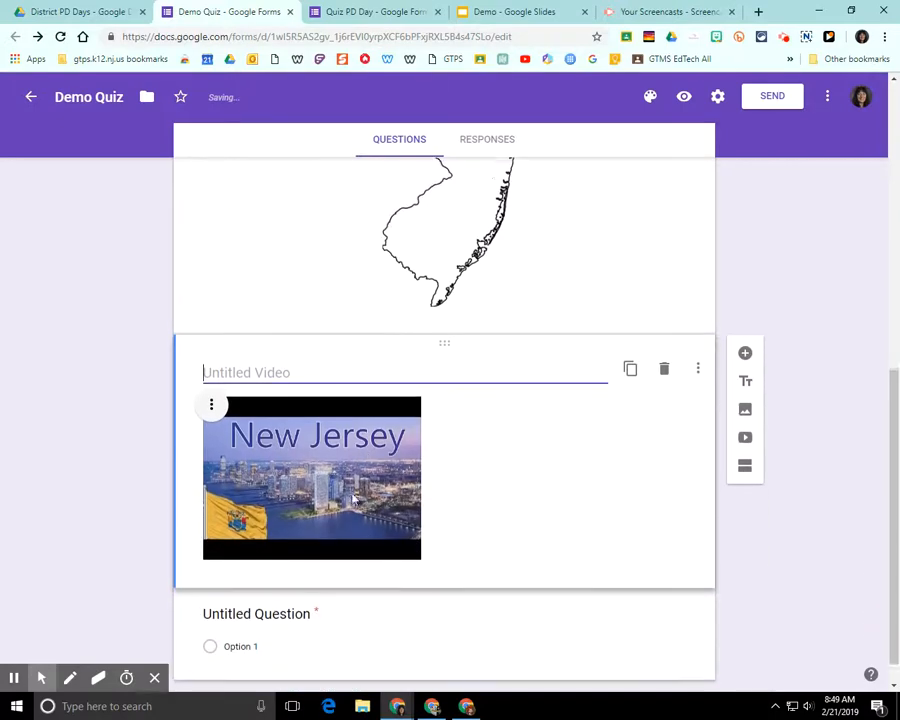
Title the inserted video "New Jersey Video" and center-align it.
type("Ne")
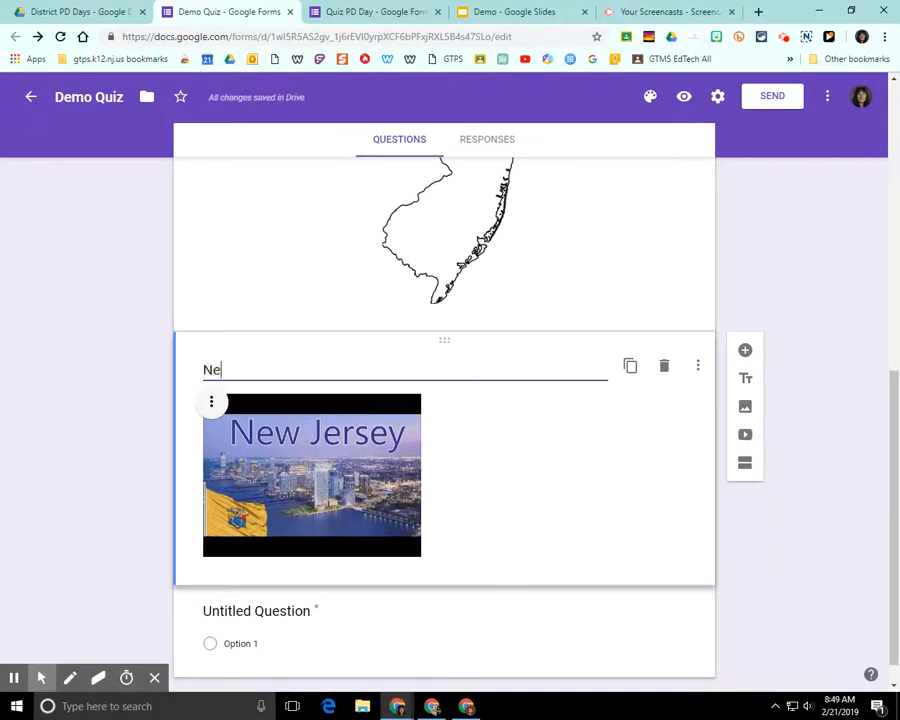
type("w Jersey")
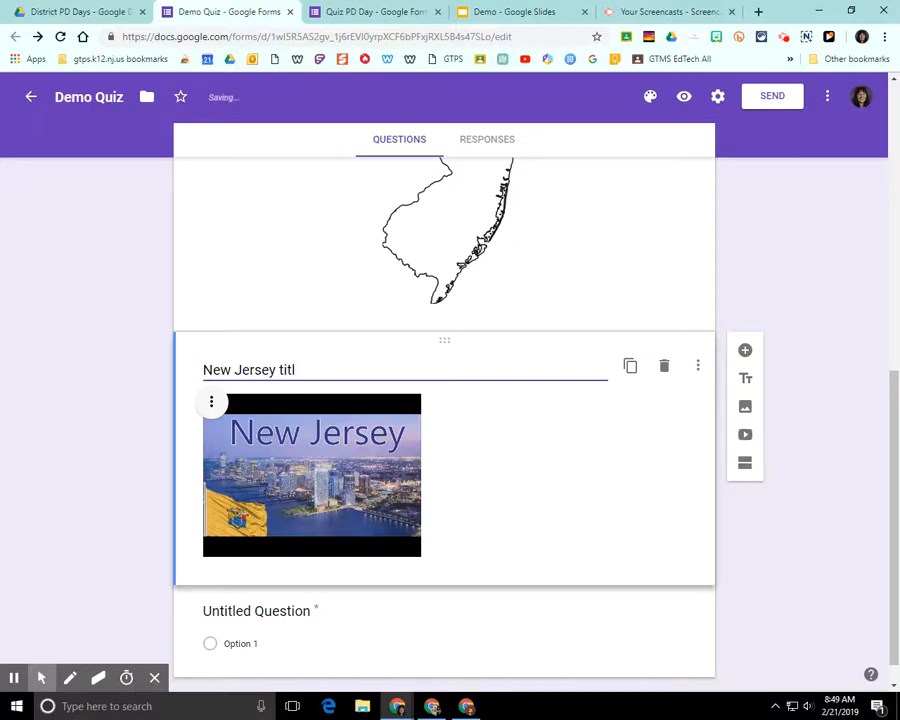
type(" Video")
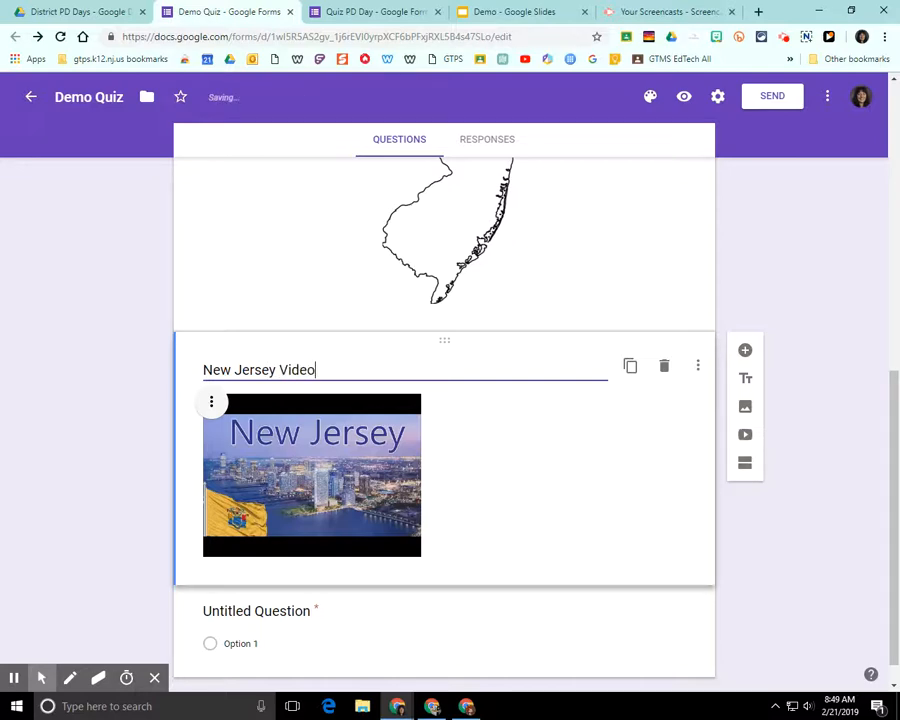
left_click(214, 402)
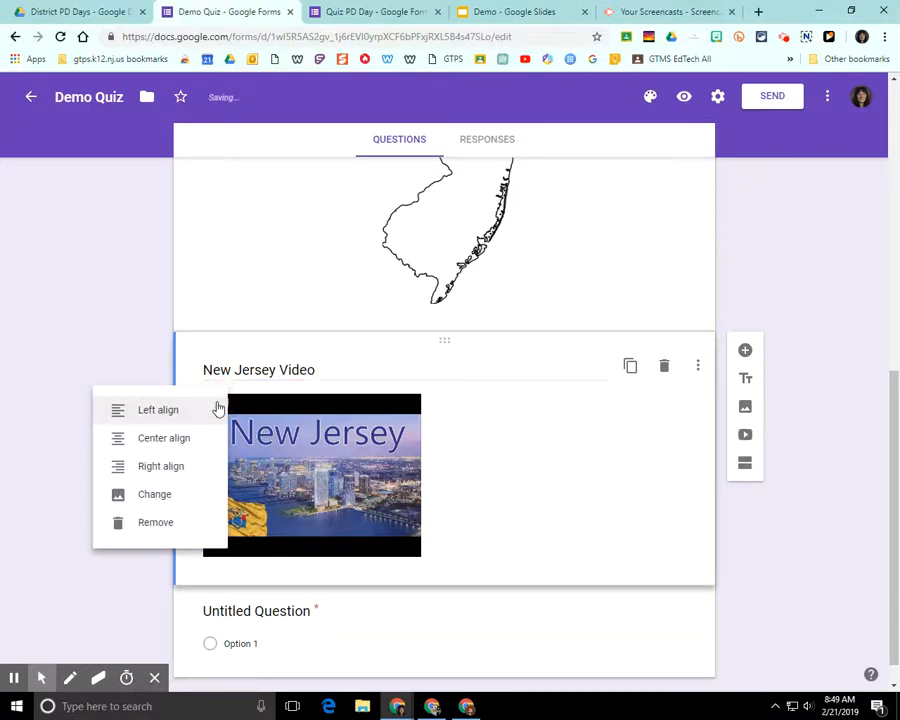
left_click(162, 437)
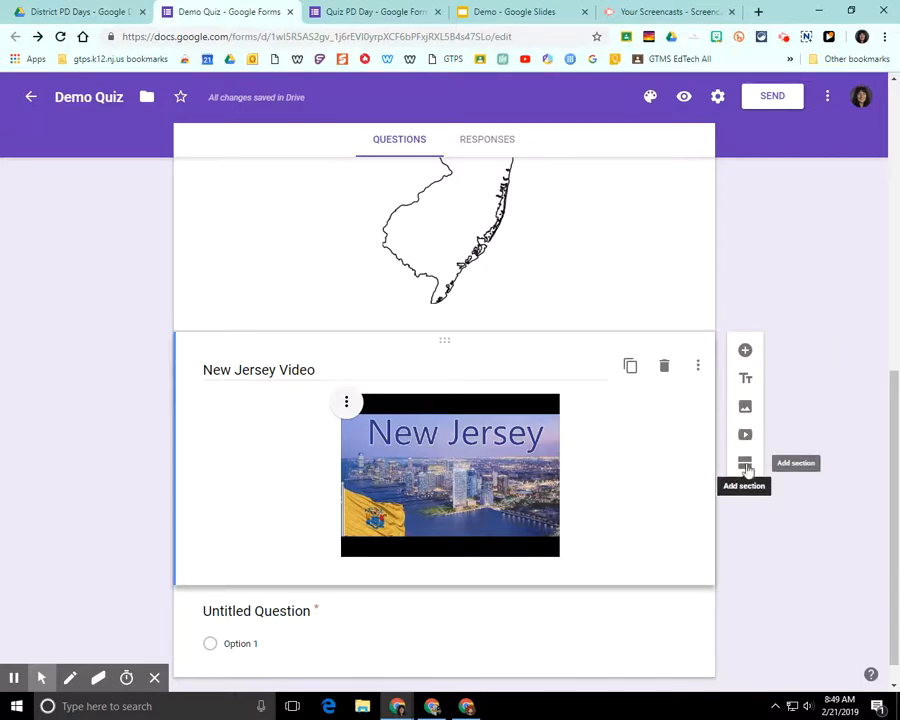
Add a new section after the New Jersey video and title it "United States".
left_click(745, 465)
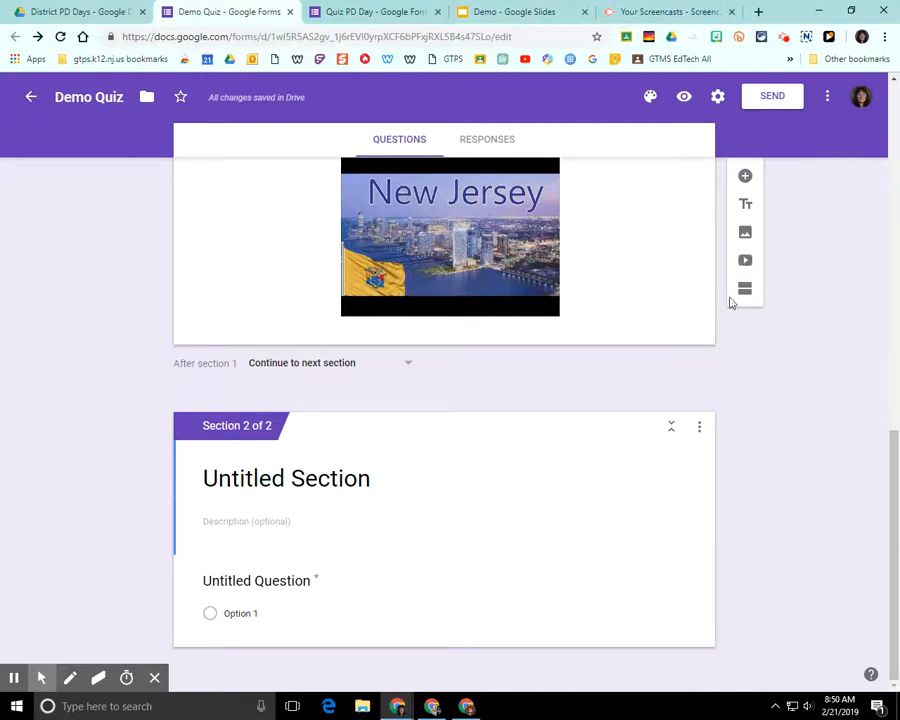
left_click(249, 480)
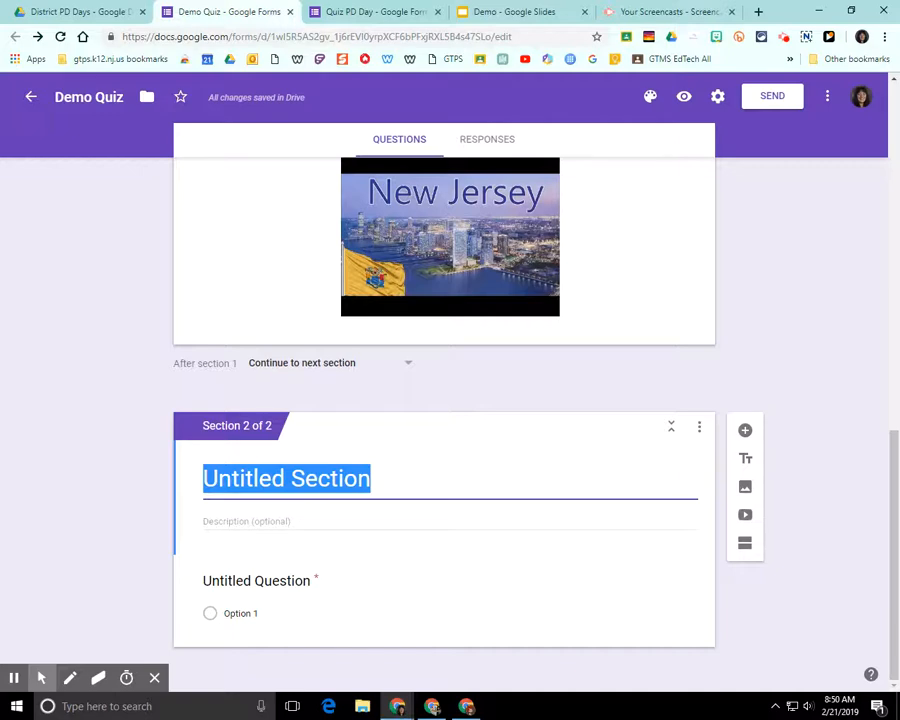
type("United St")
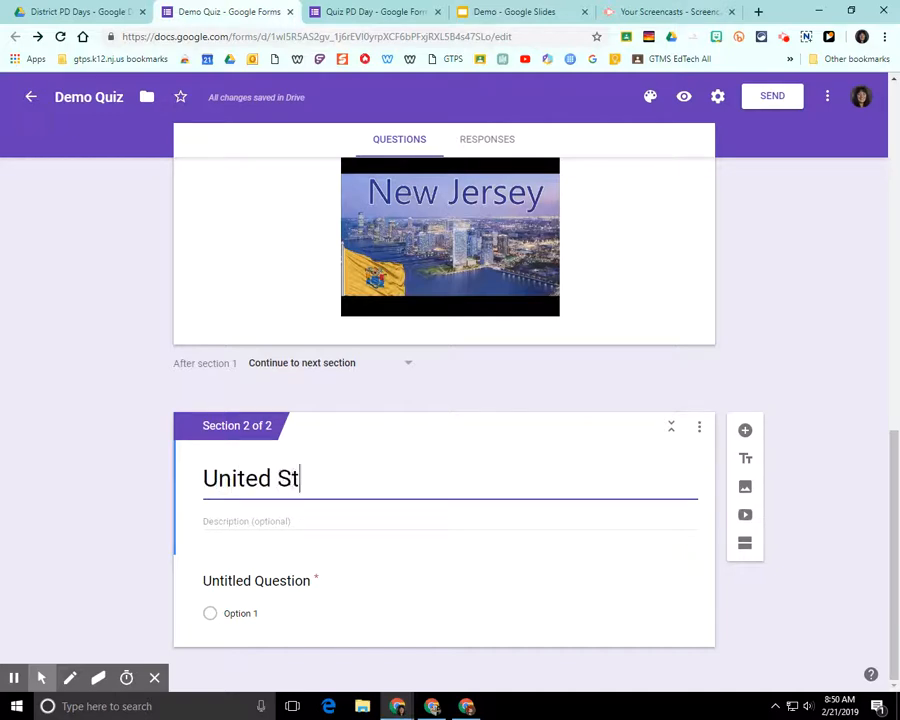
type("atues")
key("BackSpace")
key("BackSpace")
key("BackSpace")
type("es")
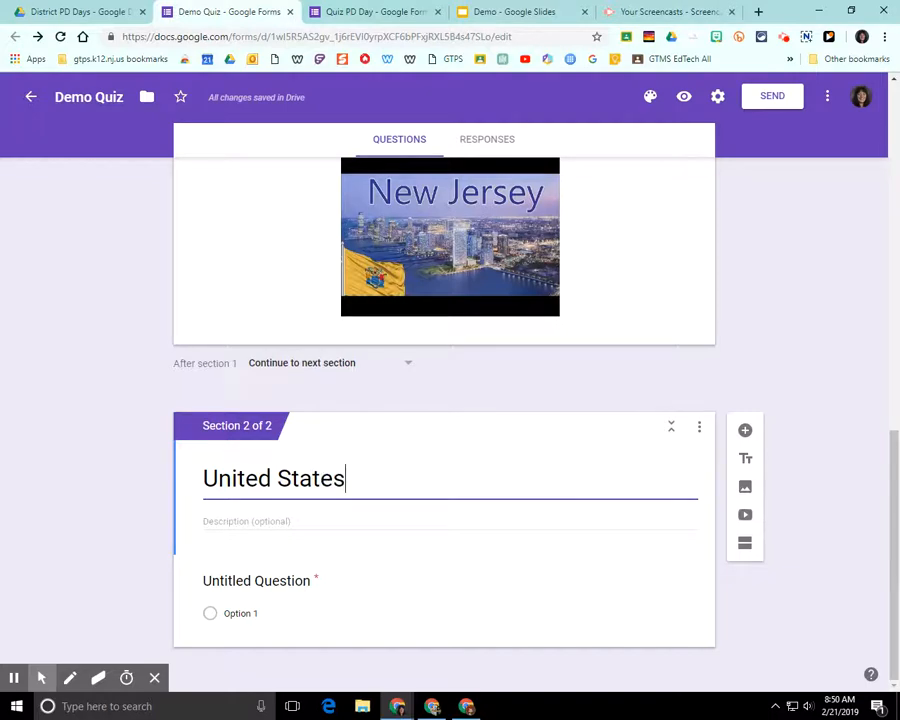
Examine the United States section's untitled question and review the first section's blocks from the form title to the New Jersey video.
left_click(259, 517)
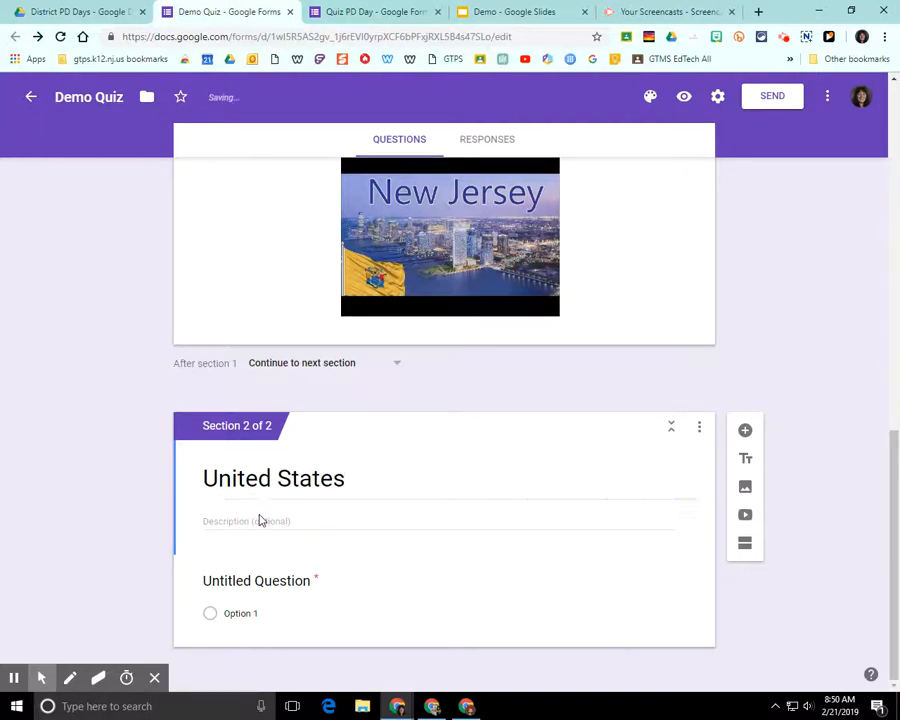
left_click(247, 581)
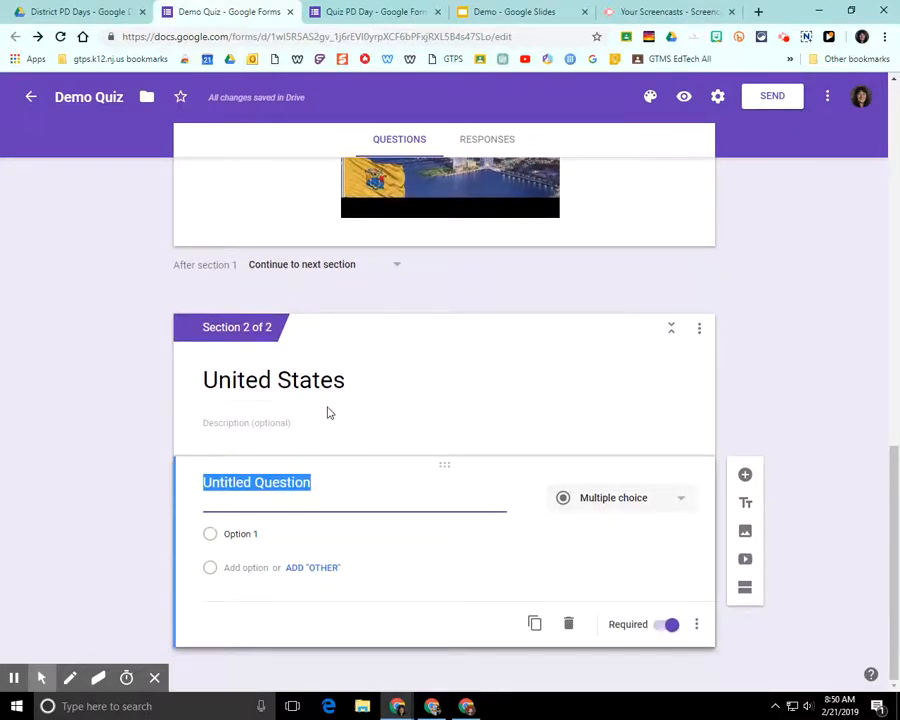
left_click(330, 412)
left_click(318, 588)
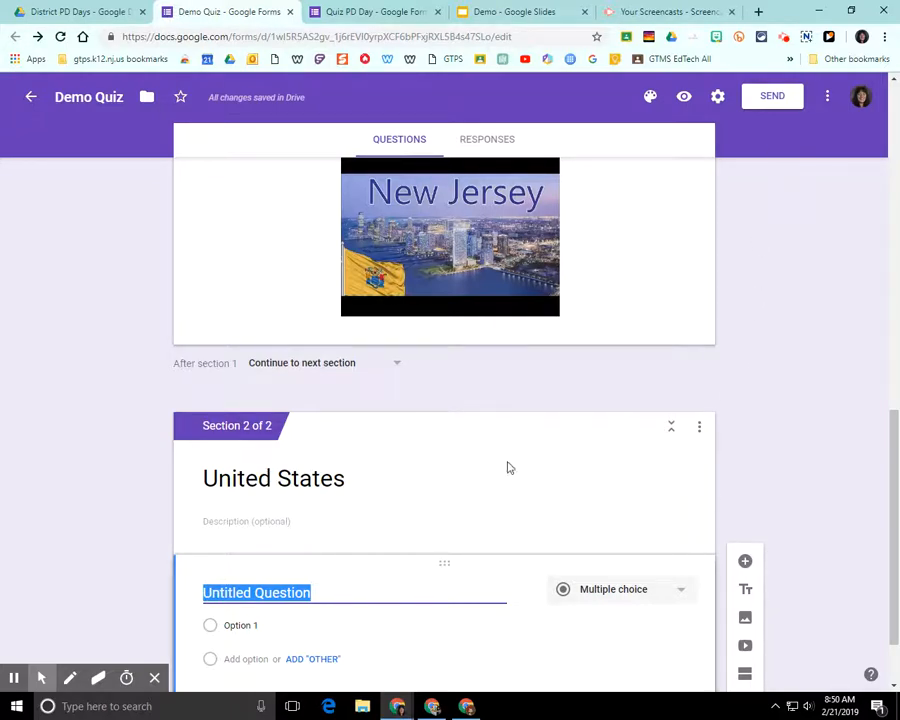
scroll(421, 477, "up", 1)
scroll(421, 477, "up", 15)
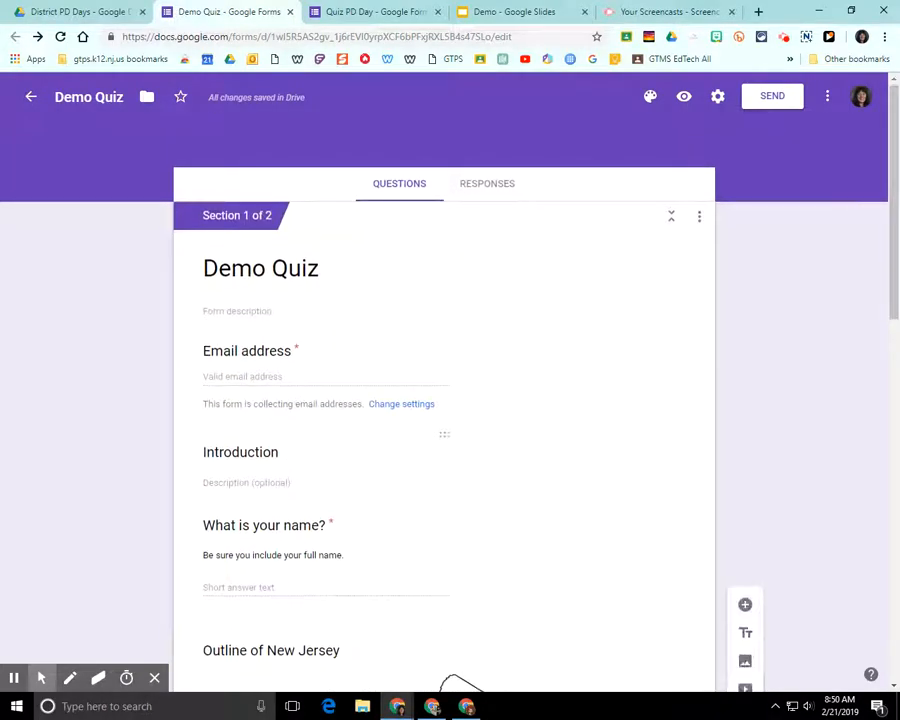
scroll(727, 580, "down", 3)
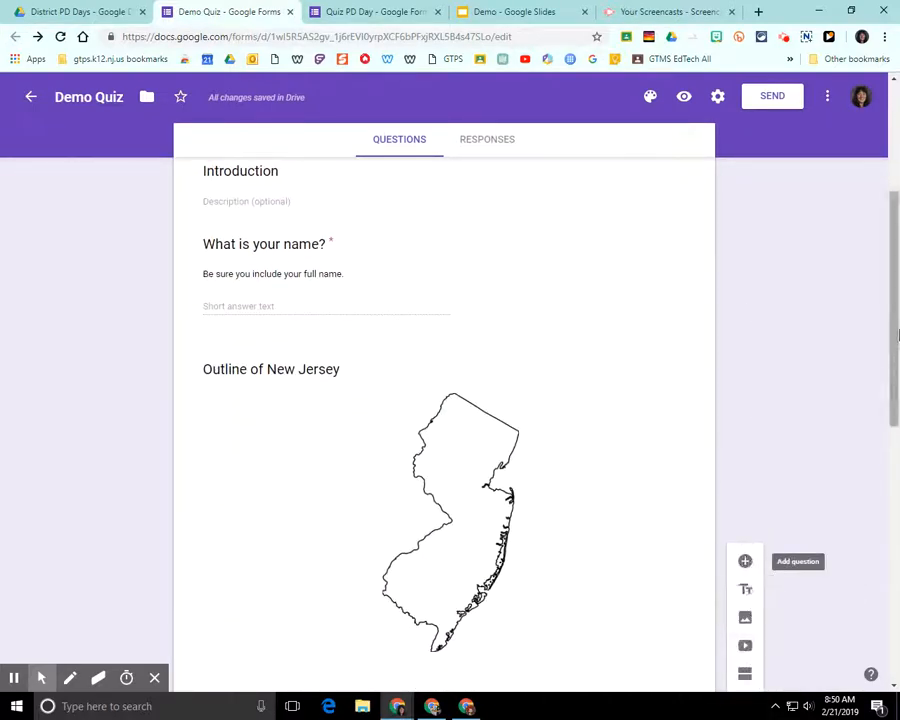
left_click_drag(894, 340, 852, 416)
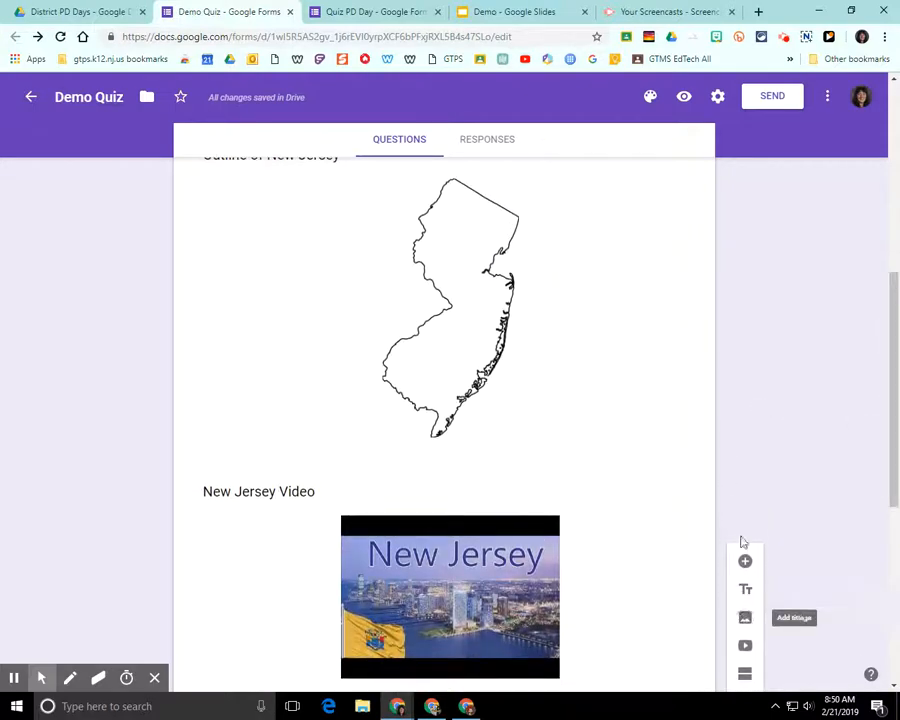